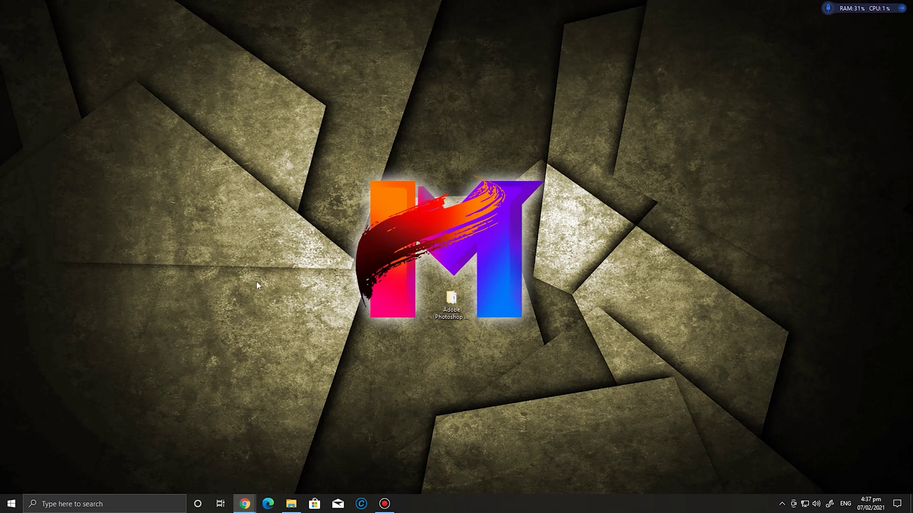
Open the Adobe Photoshop folder on the desktop and run Set-up.exe from it.
left_click(448, 311)
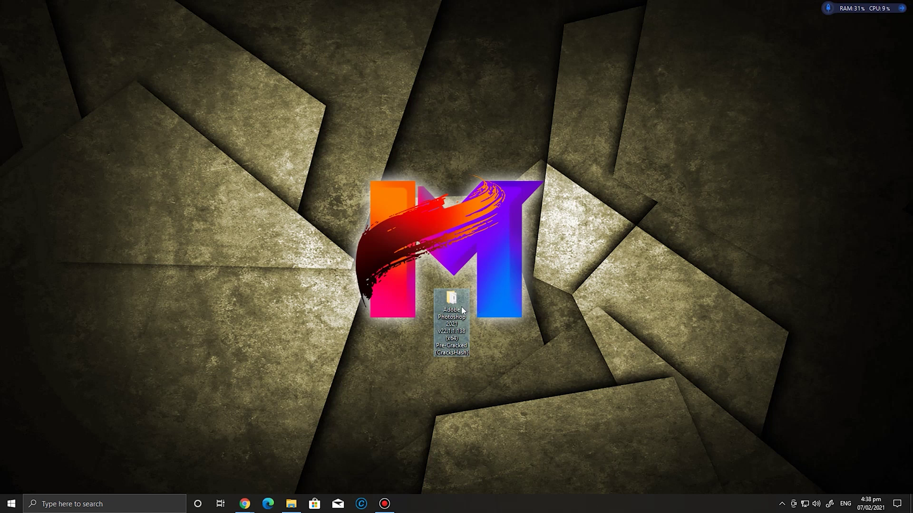
mouse_move(462, 307)
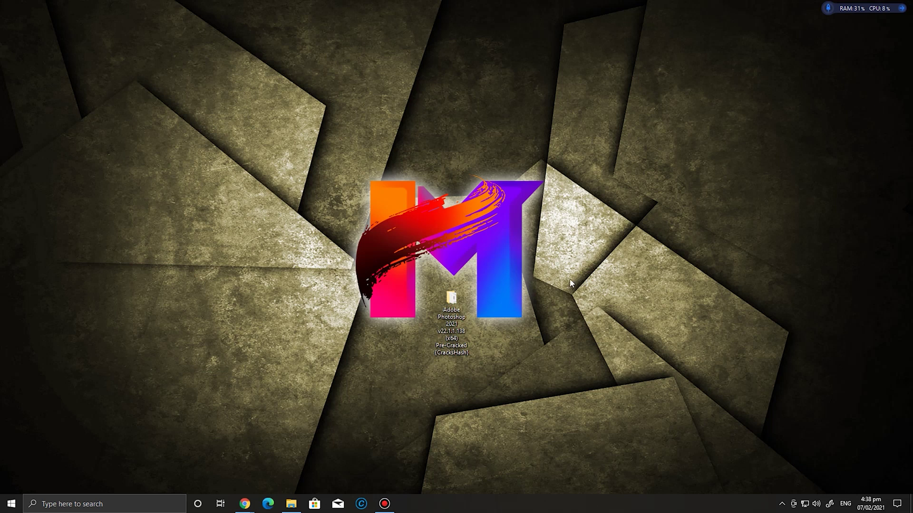
double_click(451, 299)
left_click_drag(455, 115, 472, 79)
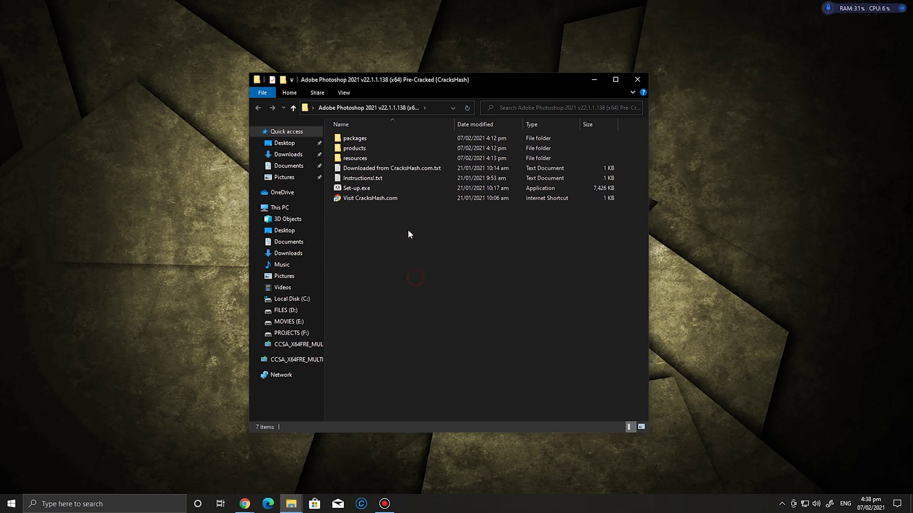
double_click(406, 188)
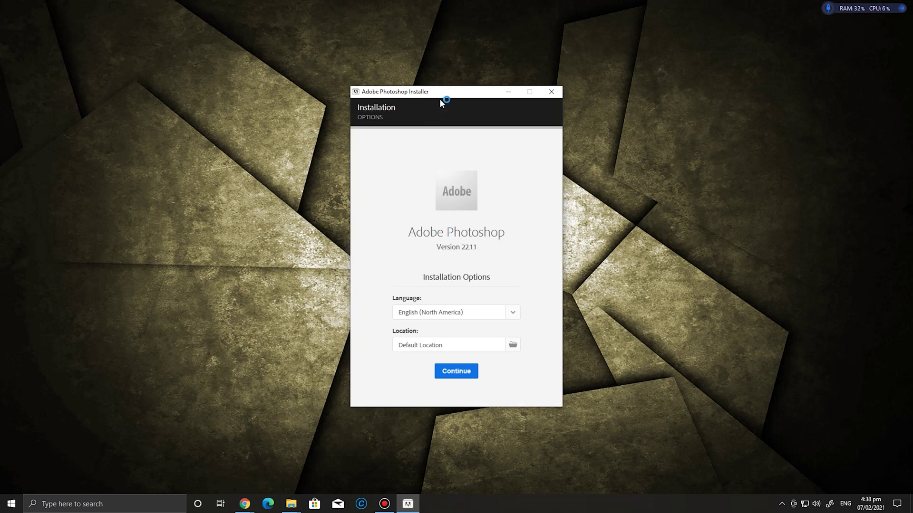
left_click_drag(440, 99, 422, 92)
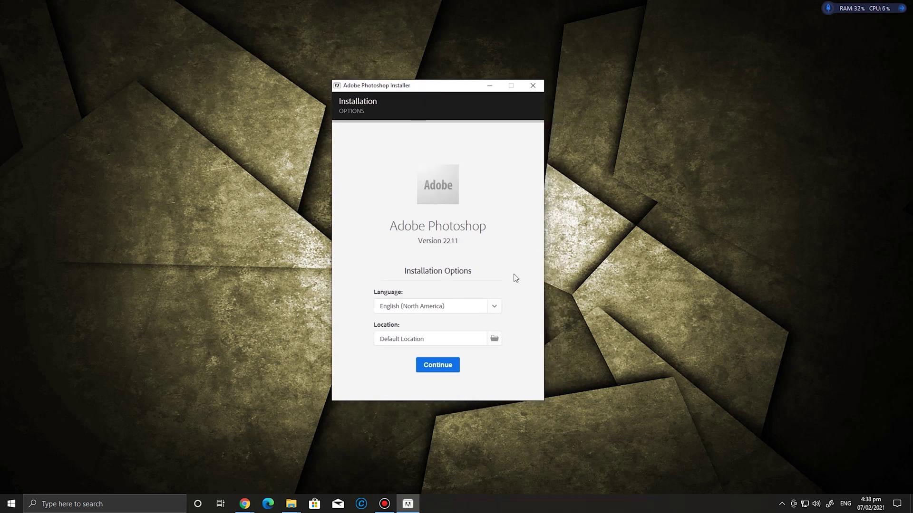
left_click(495, 310)
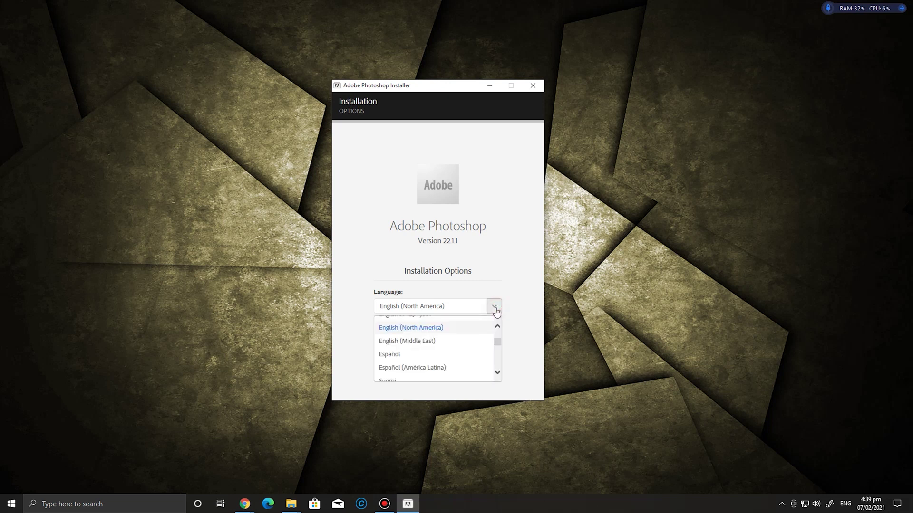
left_click(494, 310)
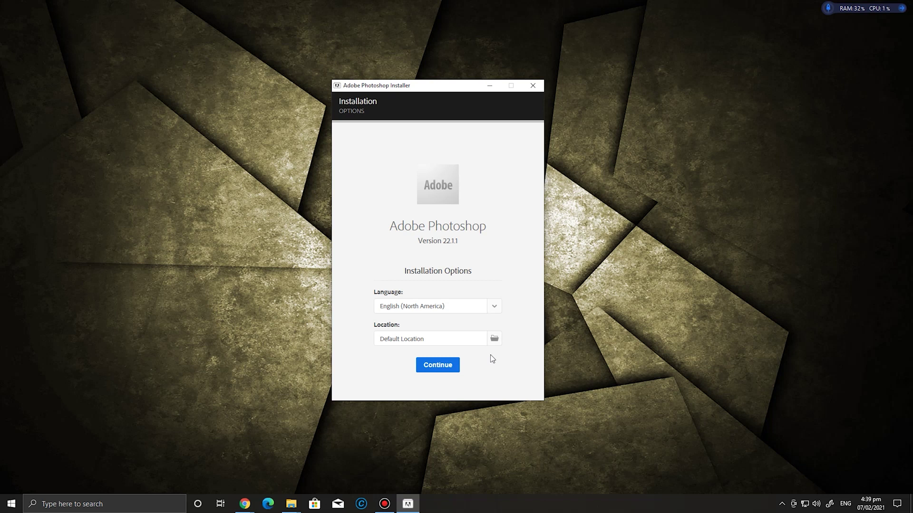
Install Photoshop 22.1.1 and close the installer once it reports completion.
left_click(444, 368)
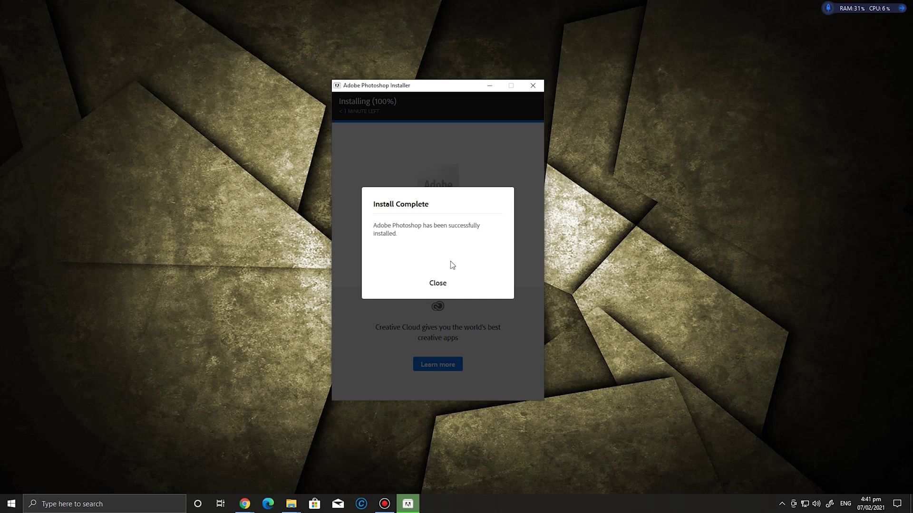
left_click(438, 284)
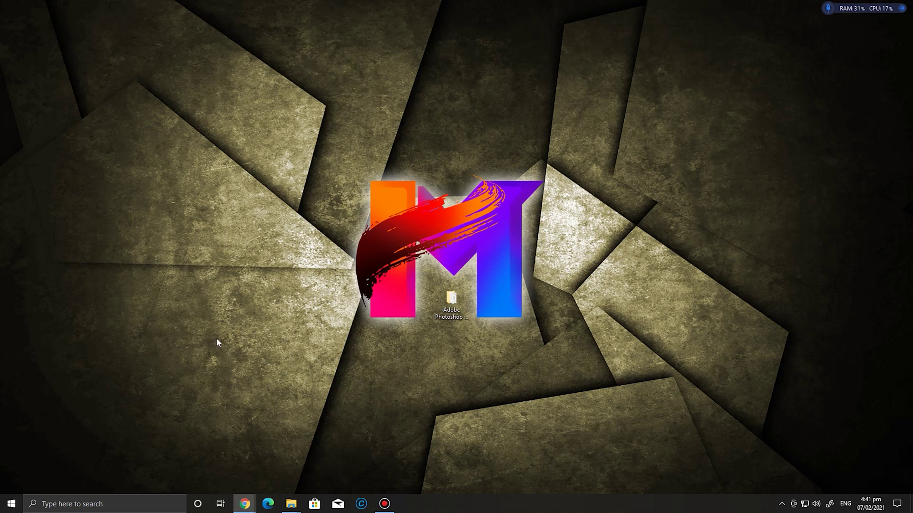
Open the file location of Adobe Photoshop 2021 from its Start menu entry.
left_click(12, 504)
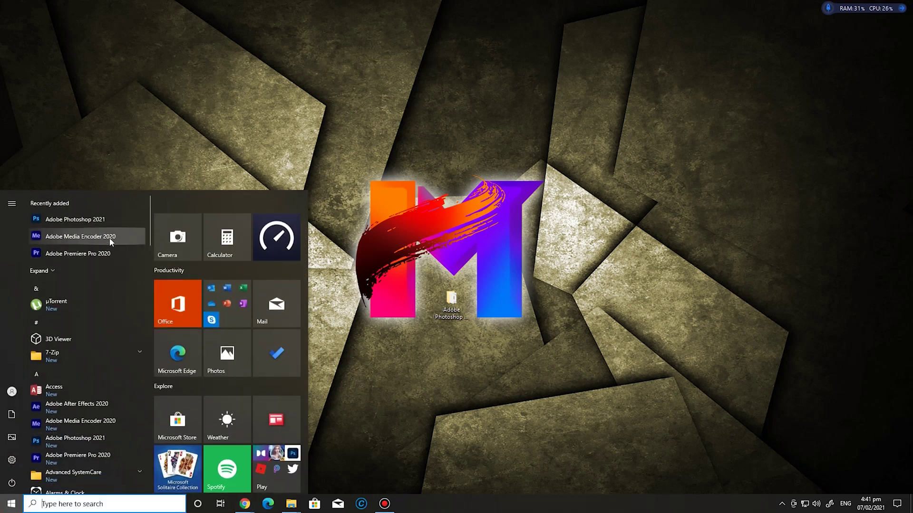
right_click(107, 220)
mouse_move(179, 250)
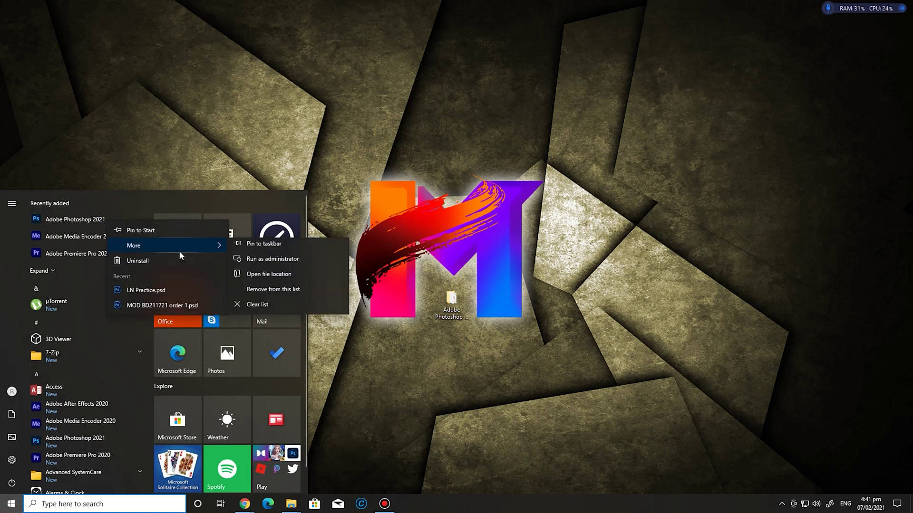
left_click(292, 273)
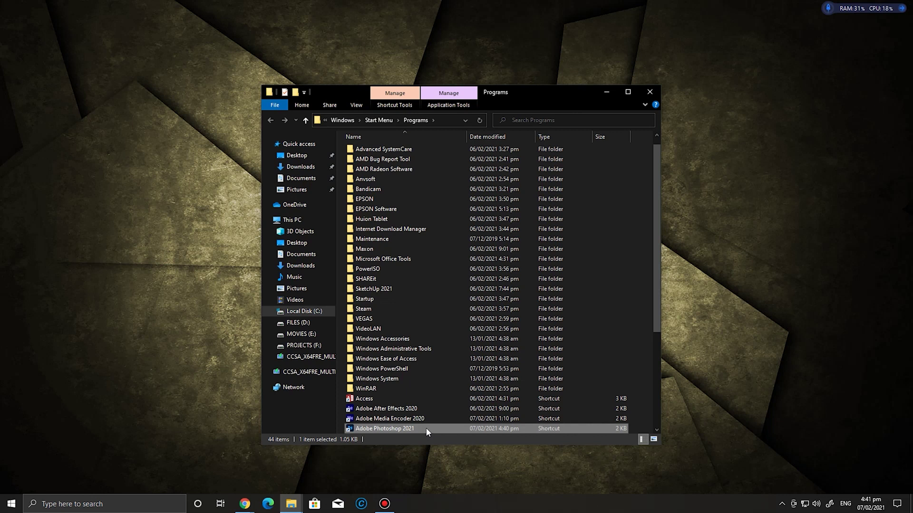
Send the Adobe Photoshop 2021 shortcut to the desktop as a new shortcut.
scroll(426, 427, "down", 1)
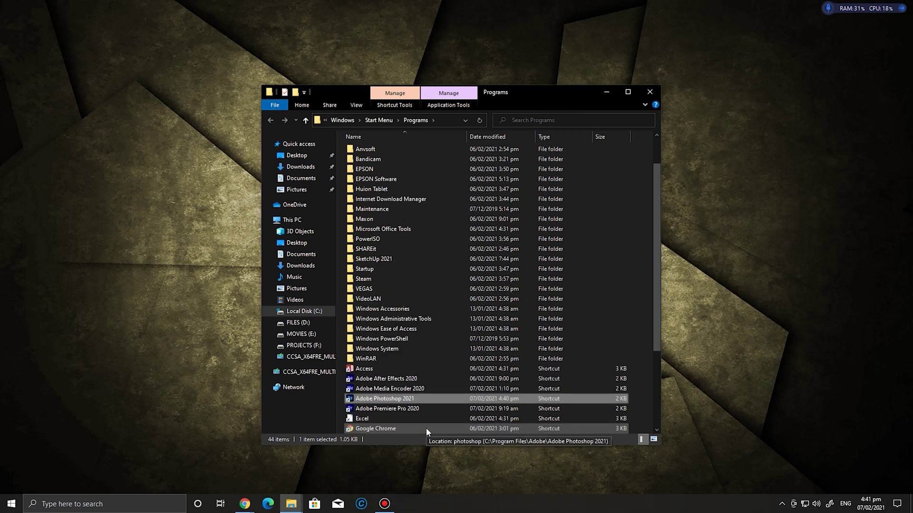
right_click(425, 398)
mouse_move(393, 318)
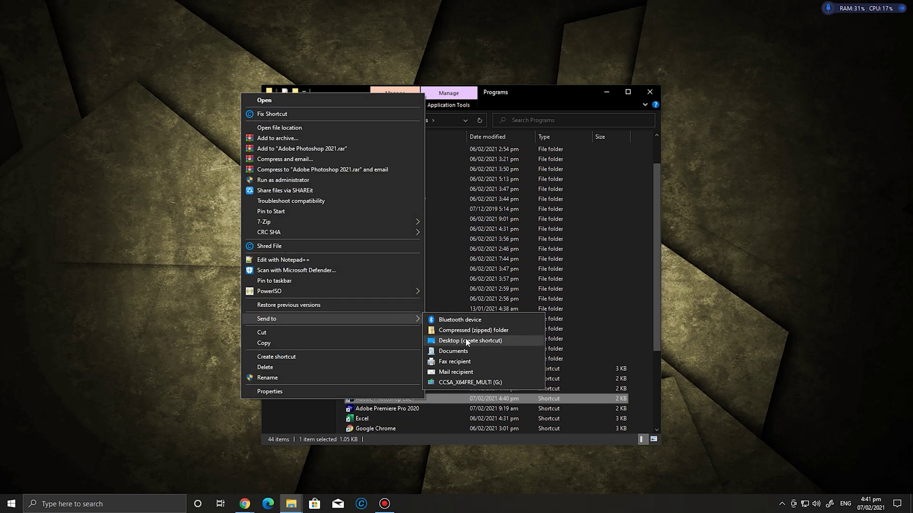
left_click(466, 341)
Close the Programs folder and place the Photoshop shortcut beside the logo, realigning the installer folder.
left_click(649, 92)
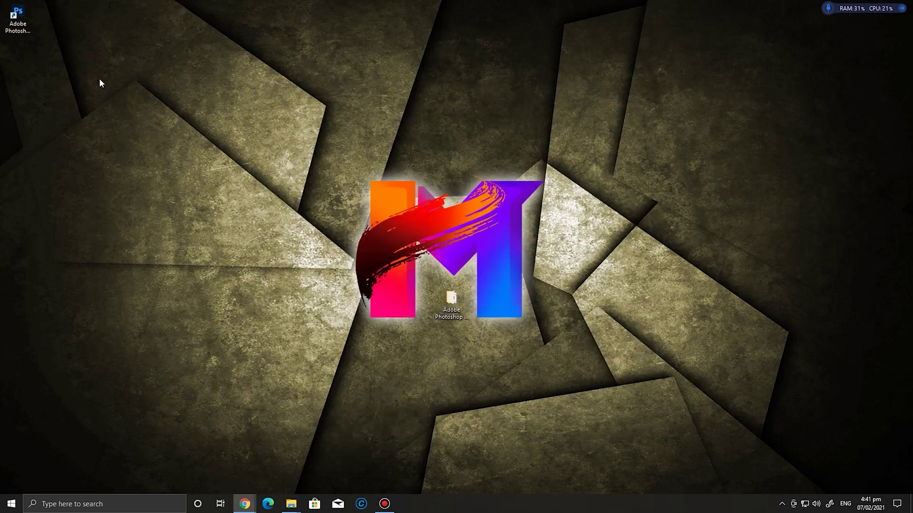
left_click_drag(17, 19, 307, 274)
left_click(451, 309)
left_click_drag(451, 310, 452, 269)
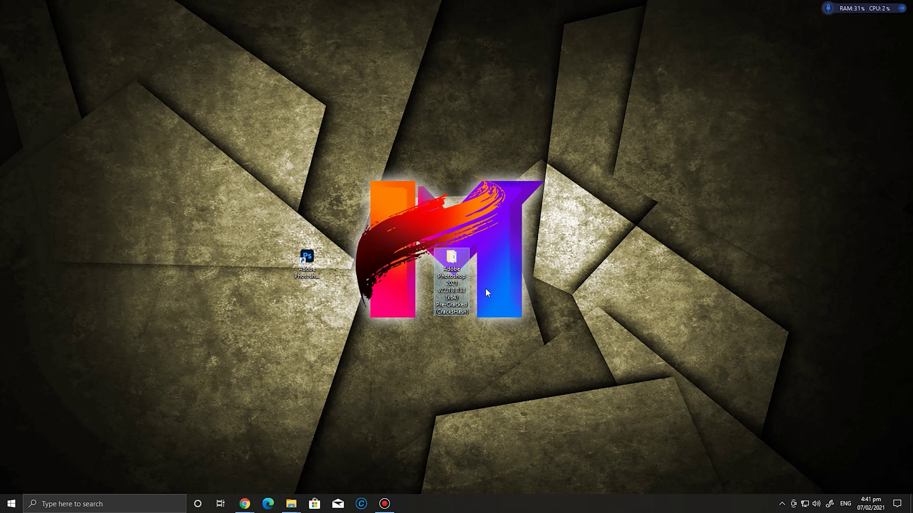
mouse_move(449, 269)
left_mouse_down()
mouse_move(380, 292)
mouse_move(452, 280)
left_mouse_up()
Refresh the desktop several times from its context menu.
right_click(381, 173)
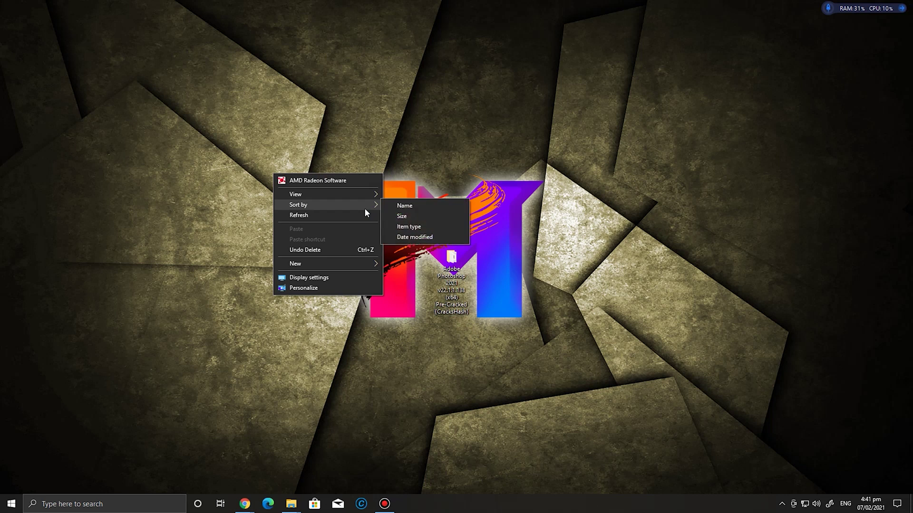
left_click(363, 213)
right_click(518, 124)
left_click(501, 163)
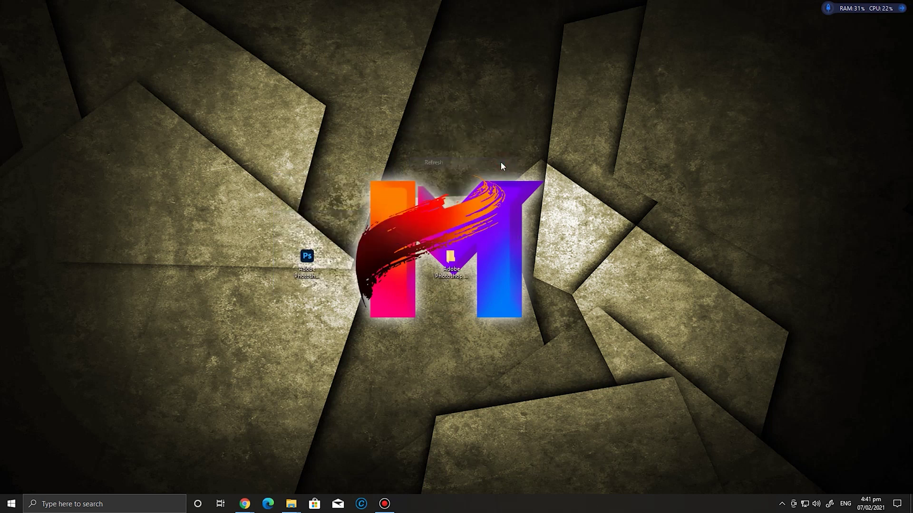
right_click(500, 162)
left_click(480, 204)
right_click(483, 123)
left_click(461, 162)
right_click(492, 124)
left_click(471, 165)
Launch Photoshop 2021 from its desktop shortcut and bring up Edit > Preferences.
left_click(313, 264)
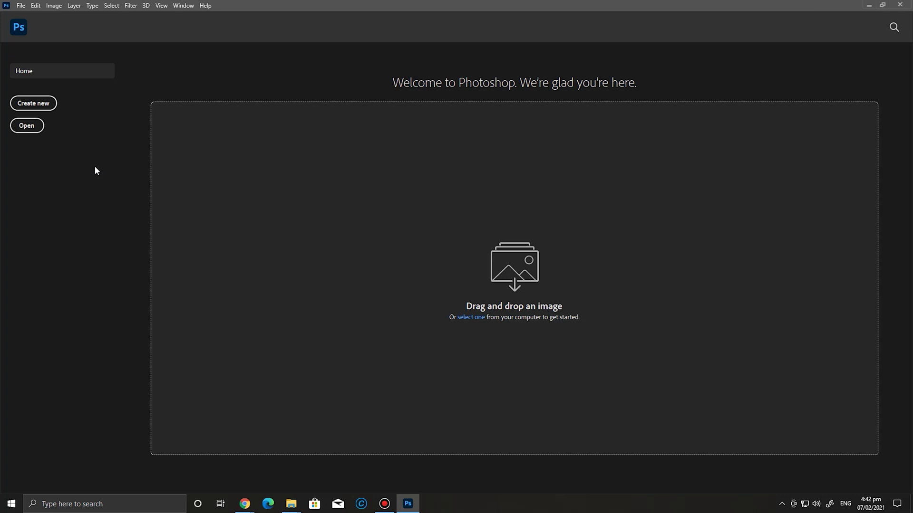
left_click(36, 5)
In General preferences, turn off Use Legacy "New Document" Interface.
mouse_move(108, 402)
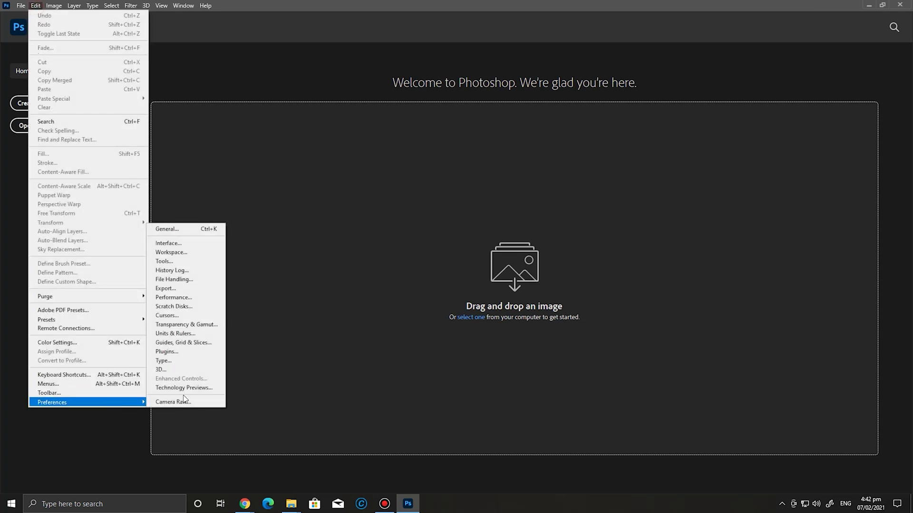
left_click(209, 229)
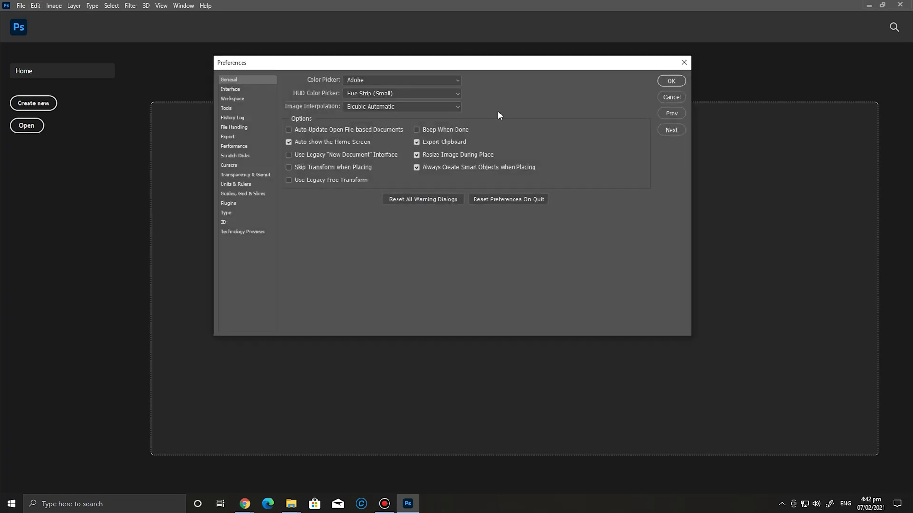
left_click_drag(460, 59, 470, 133)
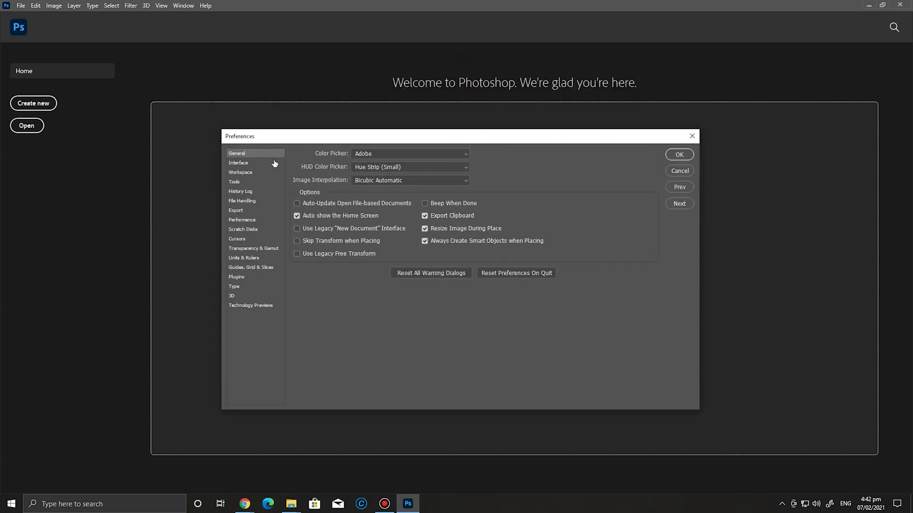
left_click(561, 137)
left_click_drag(560, 139, 576, 142)
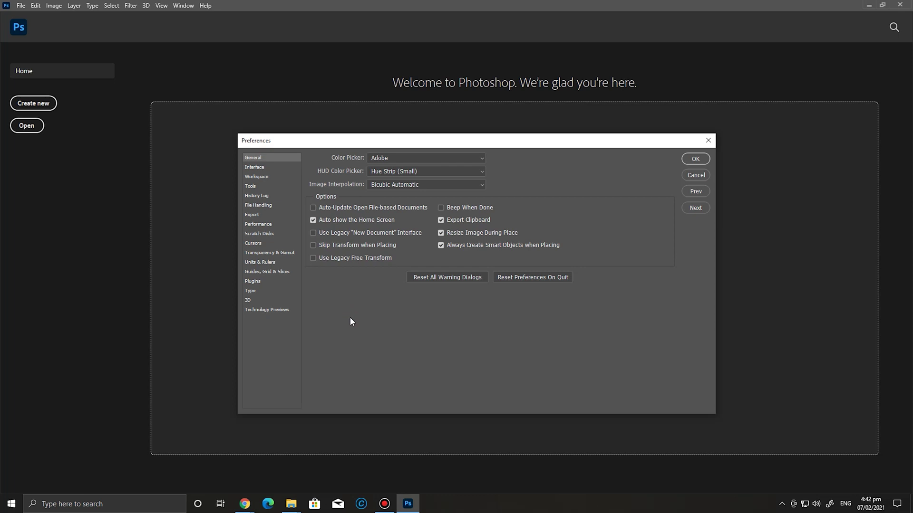
left_click(313, 233)
left_click_drag(539, 139, 528, 136)
left_click(243, 164)
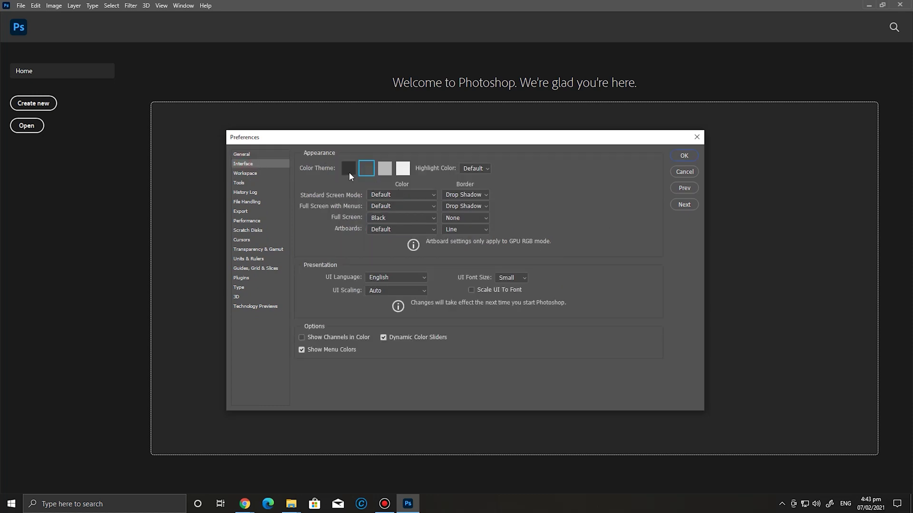
Try the Interface colour themes and settle on the darkest one.
left_click(348, 172)
left_click(363, 169)
left_click(384, 170)
left_click(385, 169)
left_click(367, 168)
left_click(348, 168)
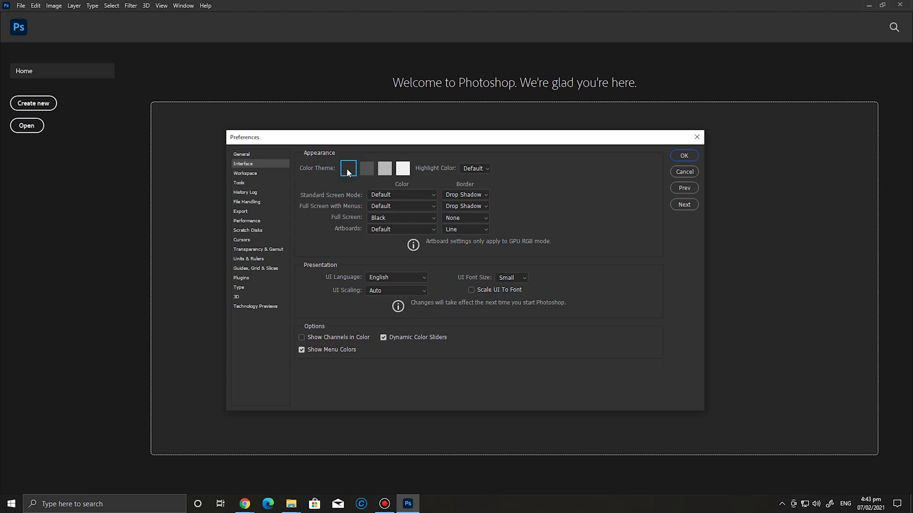
Go to the Tools preferences and turn on Overscroll.
left_click(251, 175)
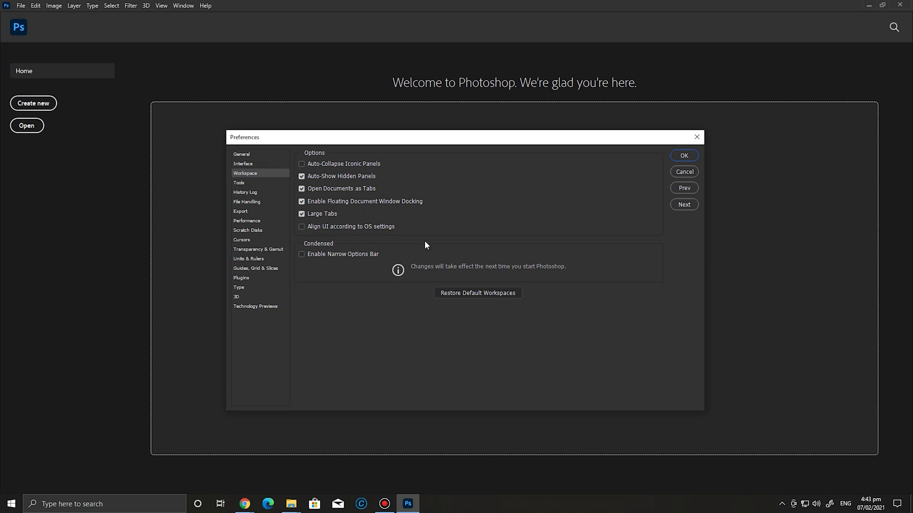
left_click(242, 183)
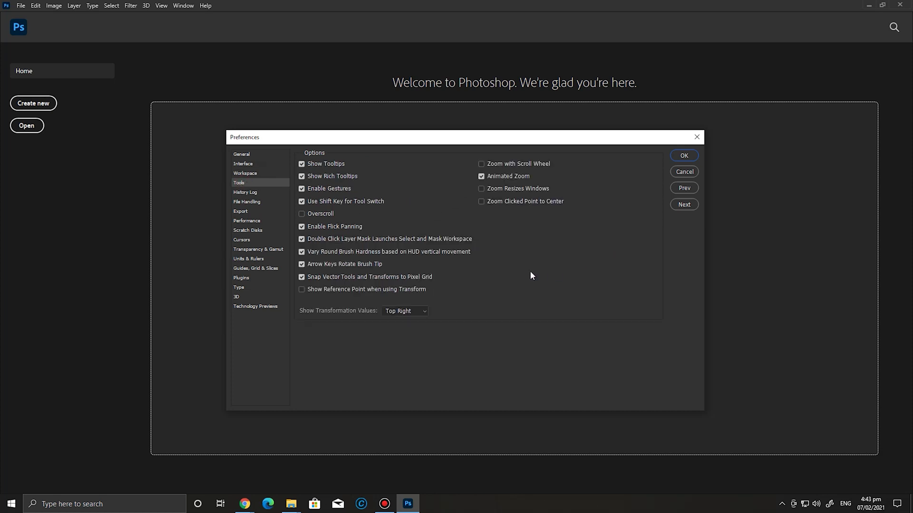
left_click(302, 214)
mouse_move(453, 143)
left_mouse_down()
mouse_move(427, 150)
mouse_move(449, 150)
left_mouse_up()
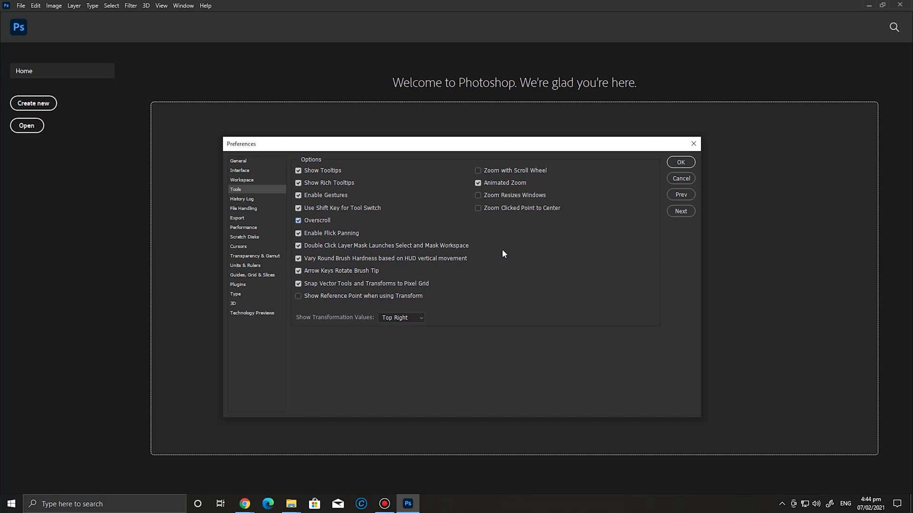
In File Handling, keep Automatically Save Recovery Information at every 10 Minutes.
left_click(248, 199)
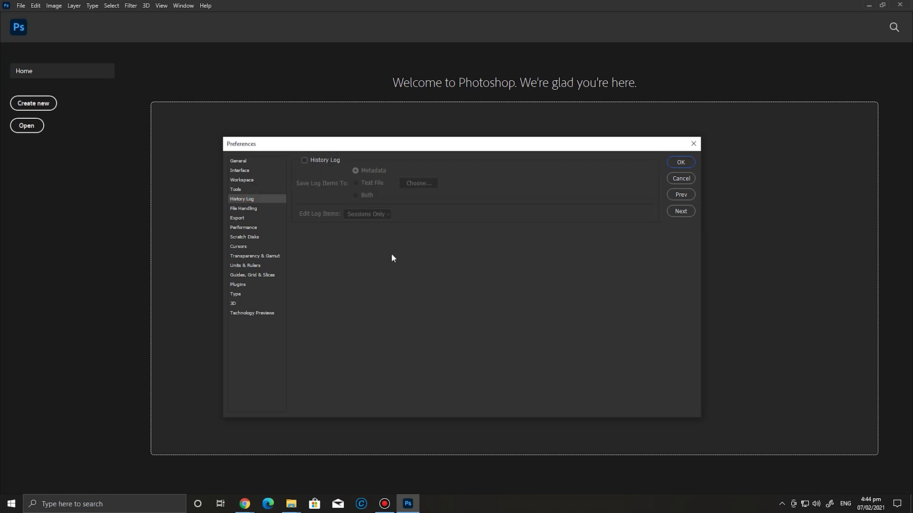
left_click(249, 208)
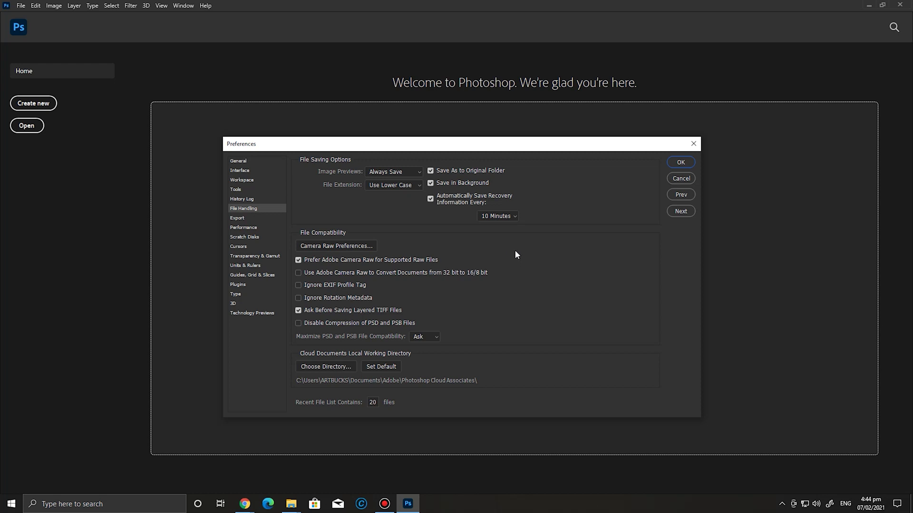
left_click(514, 218)
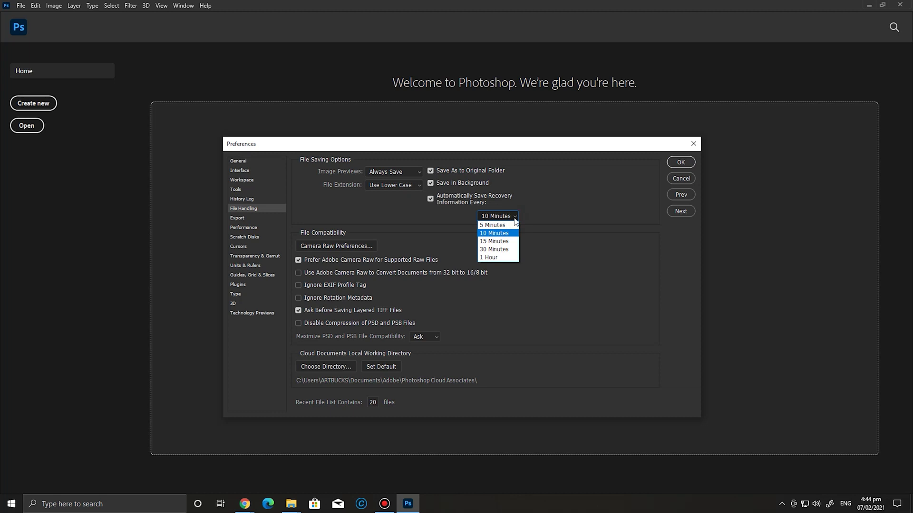
left_click(515, 220)
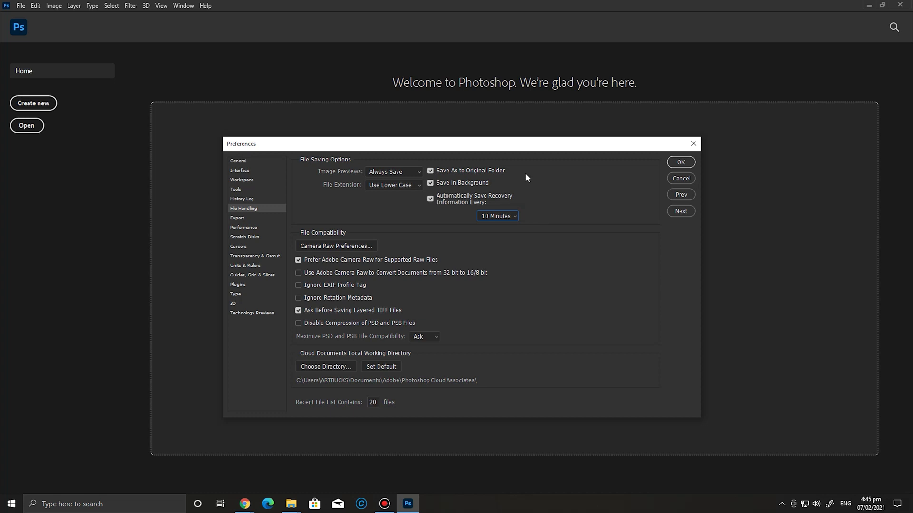
left_click_drag(505, 151, 508, 149)
On the Export page, review the Quick Export Format options and keep PNG.
left_click(241, 215)
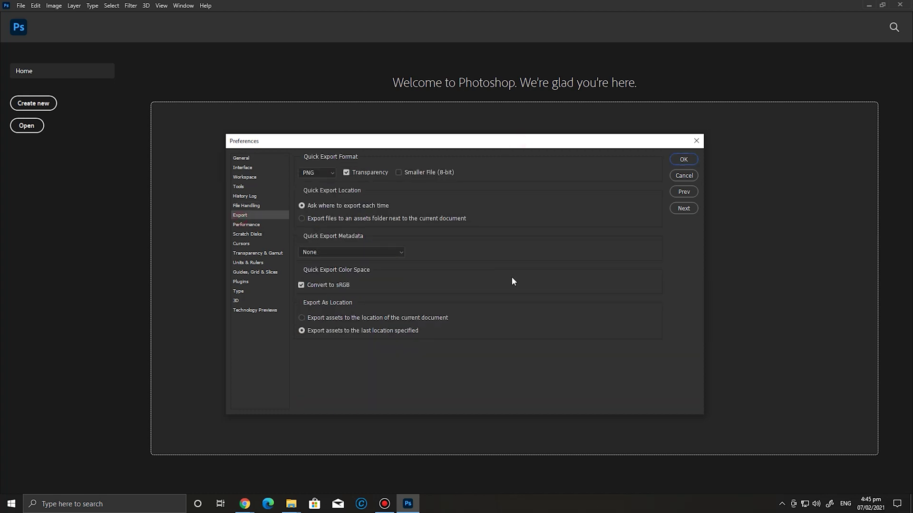
left_click(331, 174)
left_click(323, 182)
left_click(333, 174)
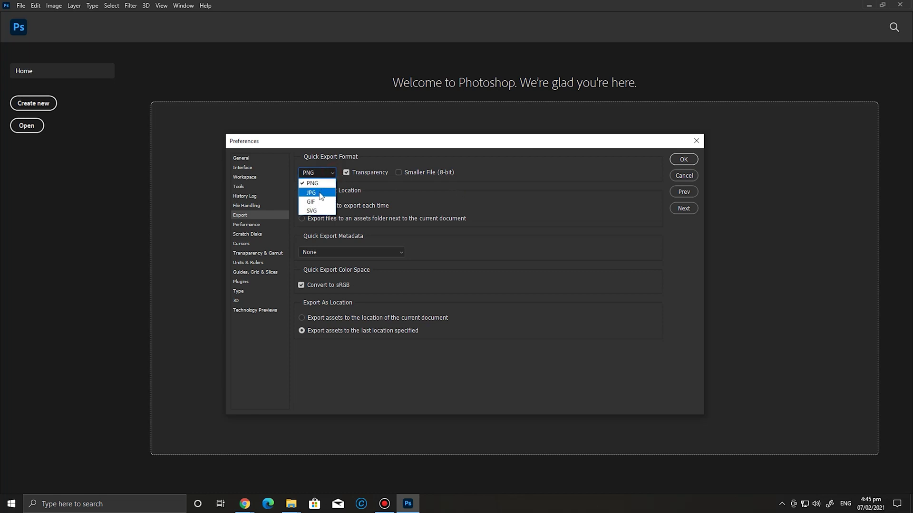
left_click(378, 189)
left_click(307, 173)
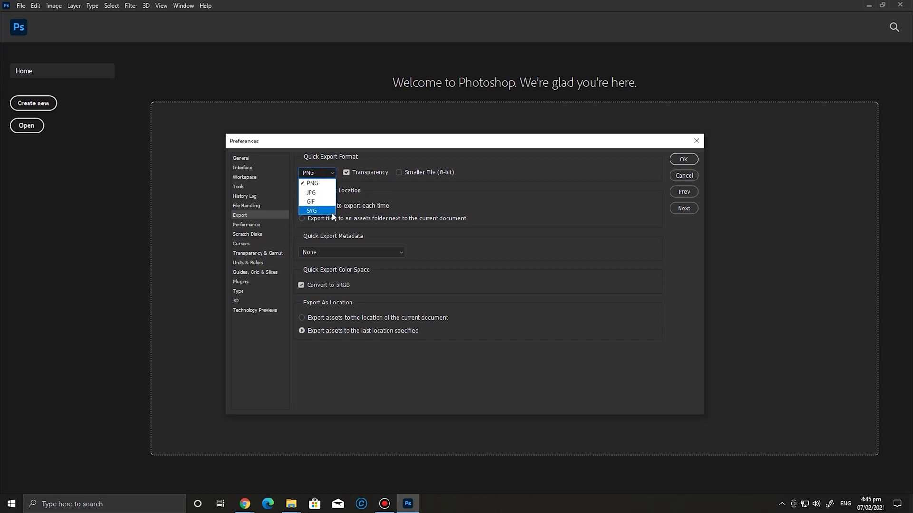
left_click(475, 200)
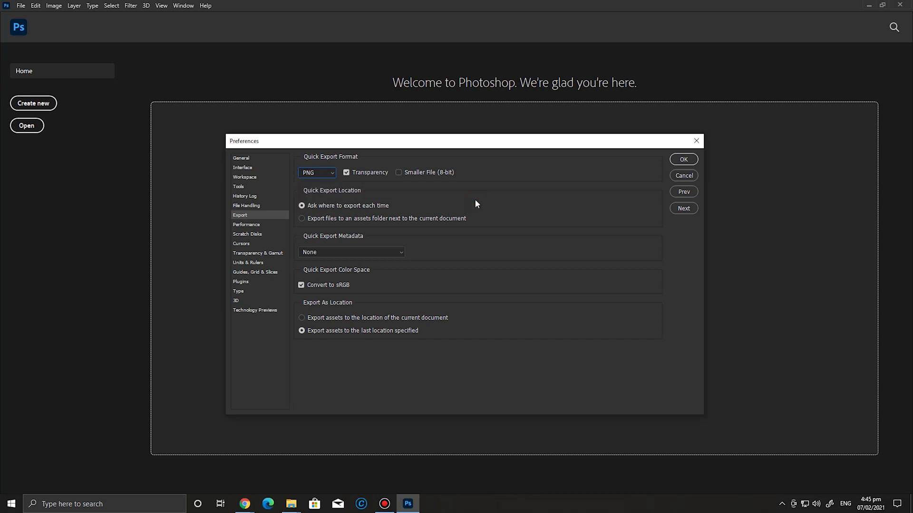
left_click(331, 173)
left_click(330, 172)
left_click(259, 225)
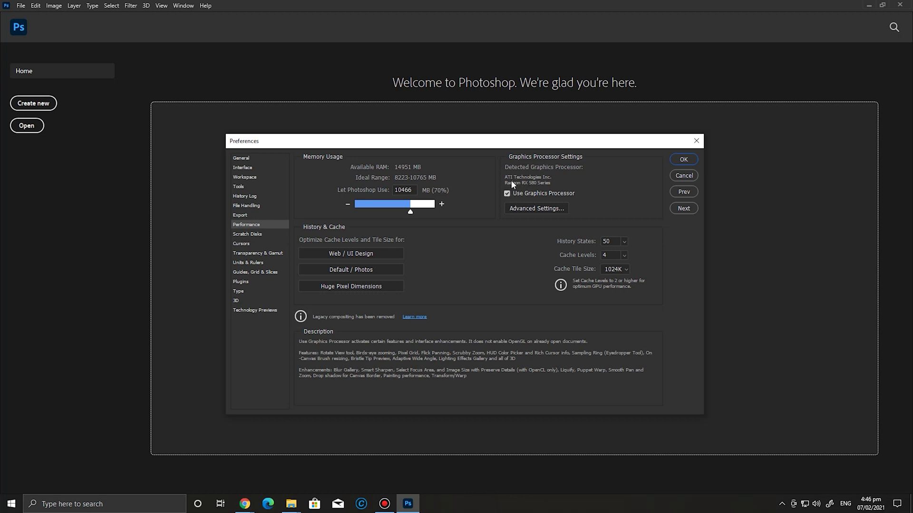
Review the graphics processor advanced settings, keeping the drawing mode at Advanced.
left_click(558, 208)
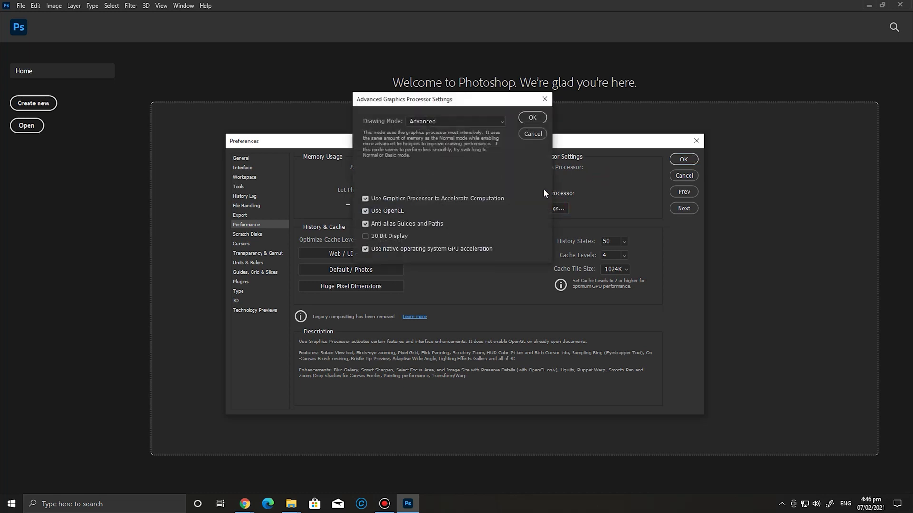
left_click(495, 121)
left_click(486, 175)
left_click(533, 120)
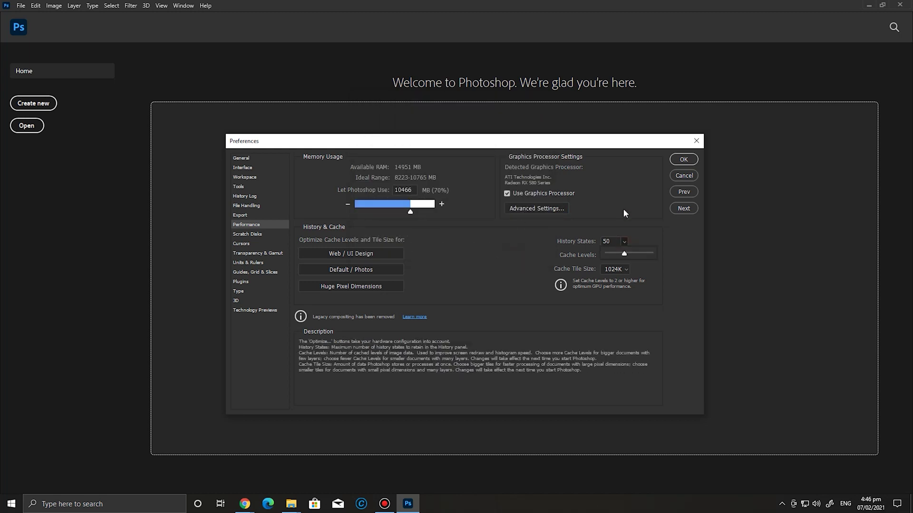
Set Cache Levels to 1 and Cache Tile Size to 128K.
left_click(624, 255)
left_click_drag(624, 266, 605, 269)
left_click(626, 263)
left_click(627, 271)
left_click(619, 282)
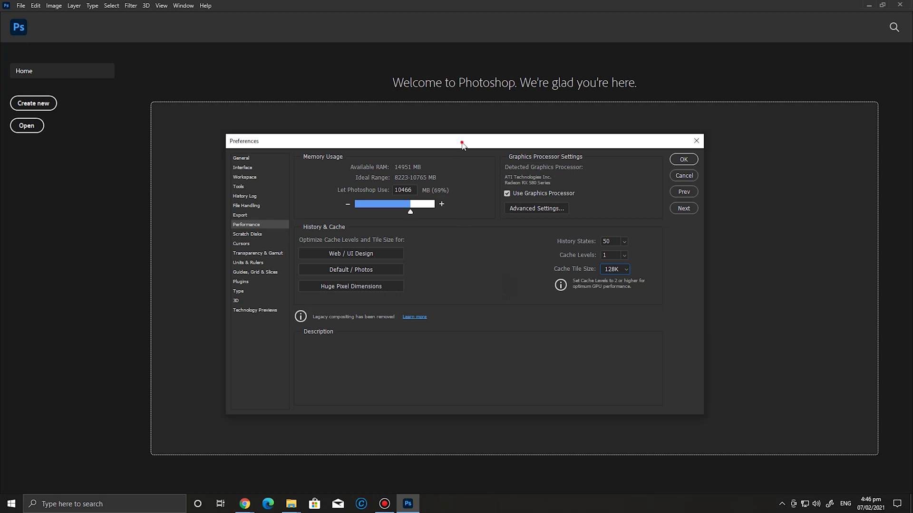
left_click_drag(463, 141, 473, 136)
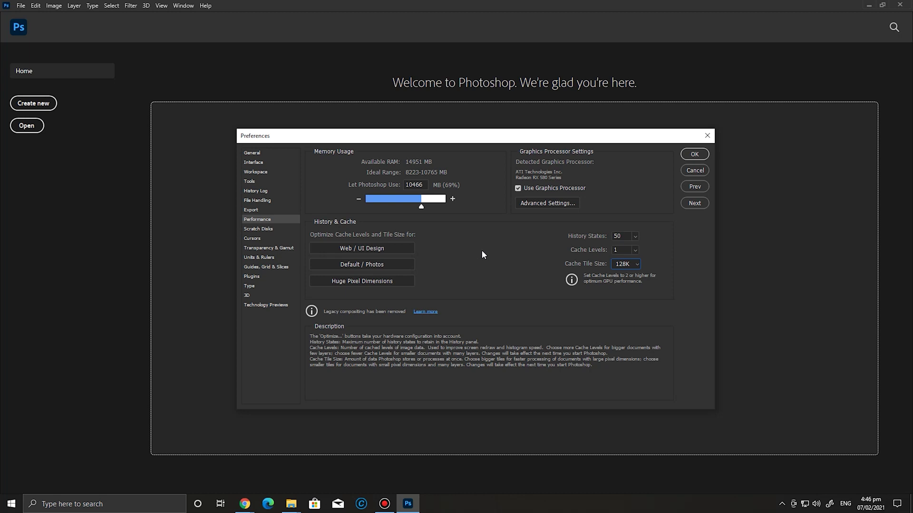
left_click(264, 230)
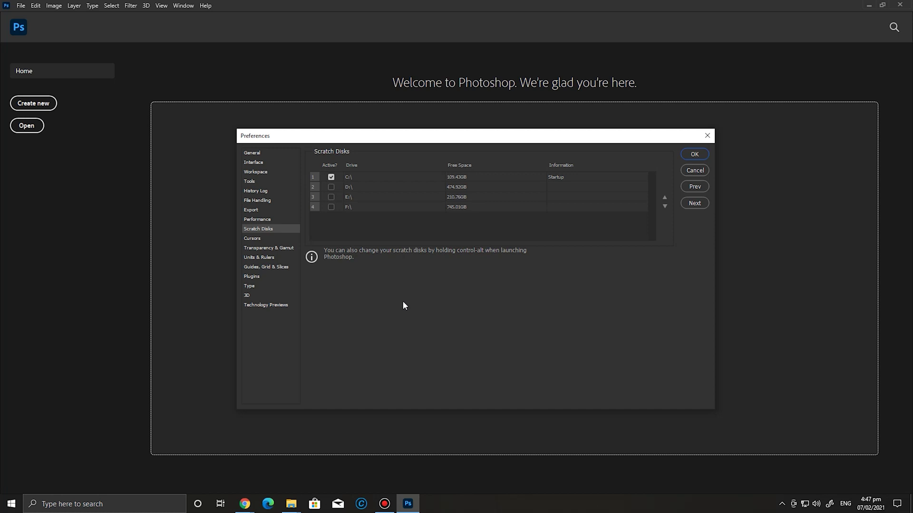
Make D:\ (474.92GB free) the only scratch disk instead of C:\, then view the Cursors page.
left_click(398, 179)
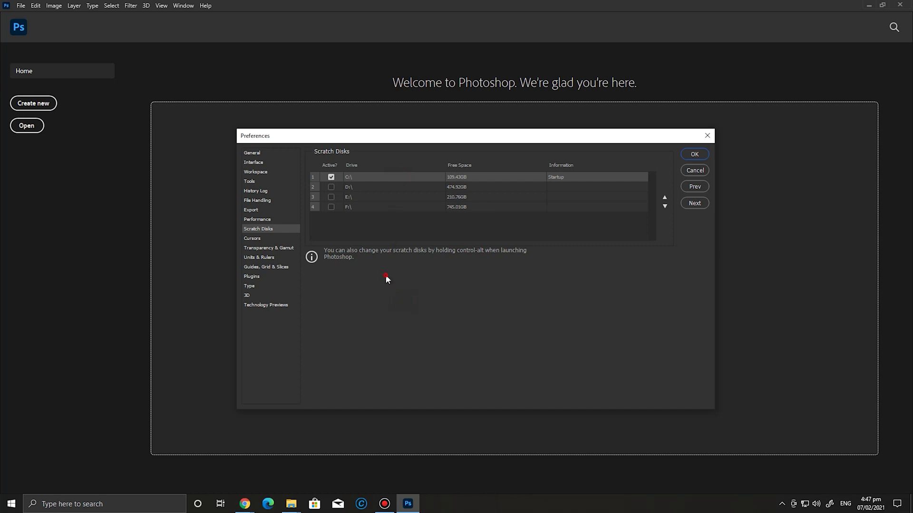
left_click(332, 178)
left_click(379, 187)
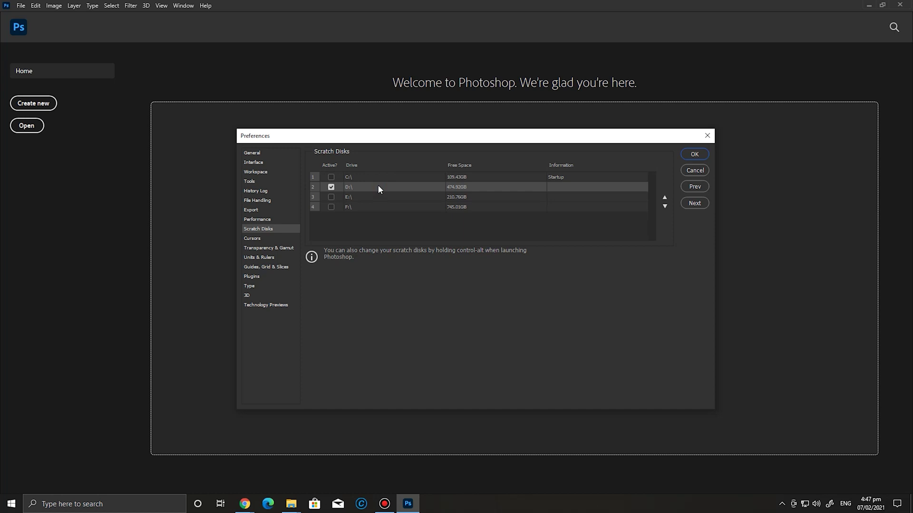
left_click(379, 177)
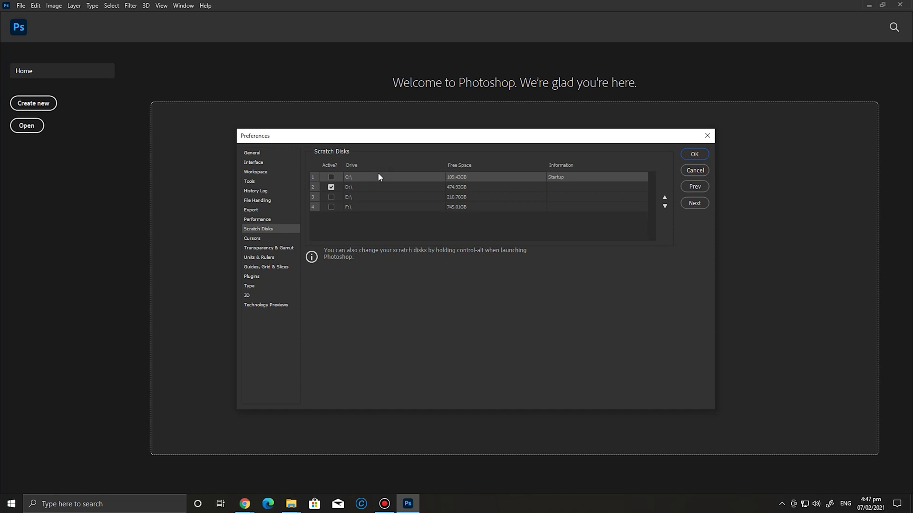
left_click(387, 318)
left_click(364, 187)
left_click(365, 191)
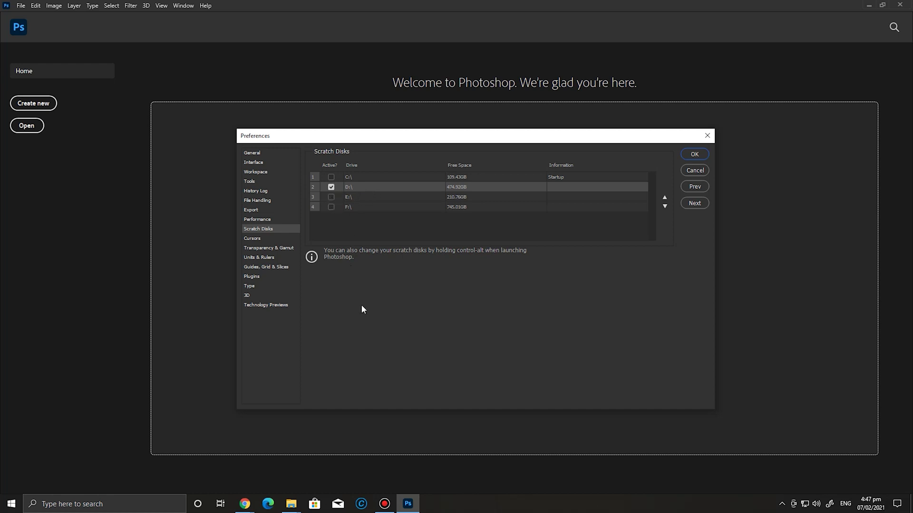
left_click(268, 238)
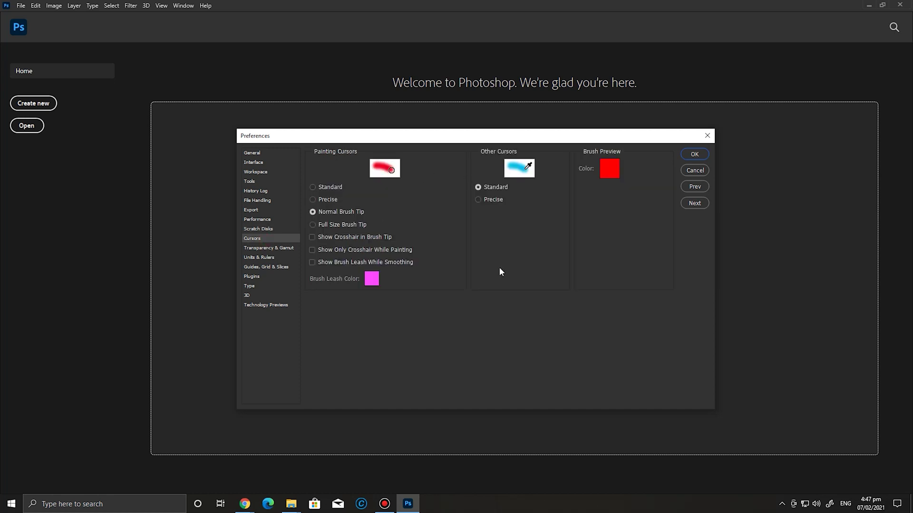
Review Transparency & Gamut, then keep the Units & Rulers ruler unit set to Pixels.
left_click(279, 248)
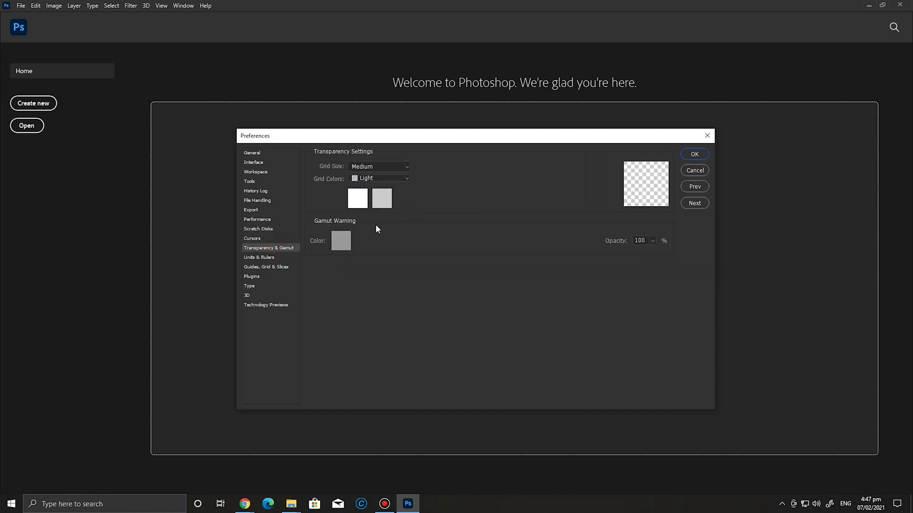
left_click(269, 258)
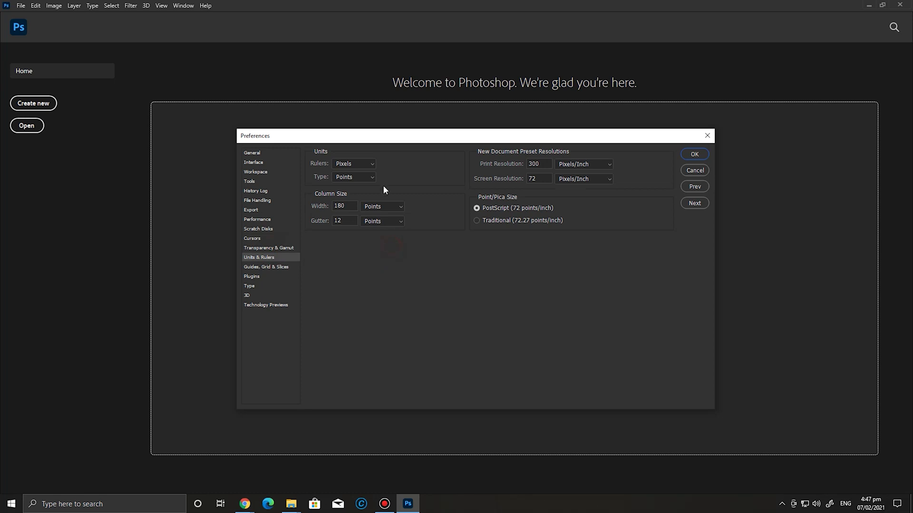
left_click(372, 165)
left_click(357, 185)
Browse the Guides, Plugins, Type, 3D and Technology Previews pages, then return to General.
left_click(277, 268)
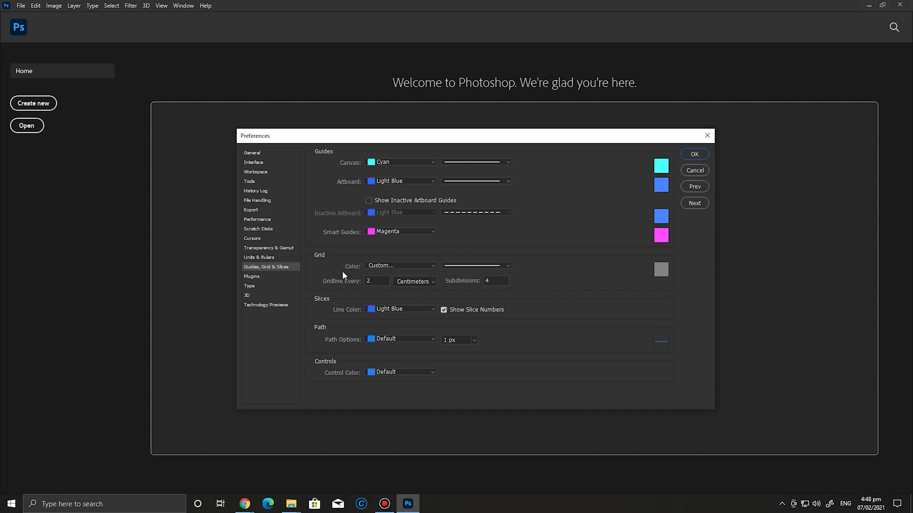
left_click(256, 277)
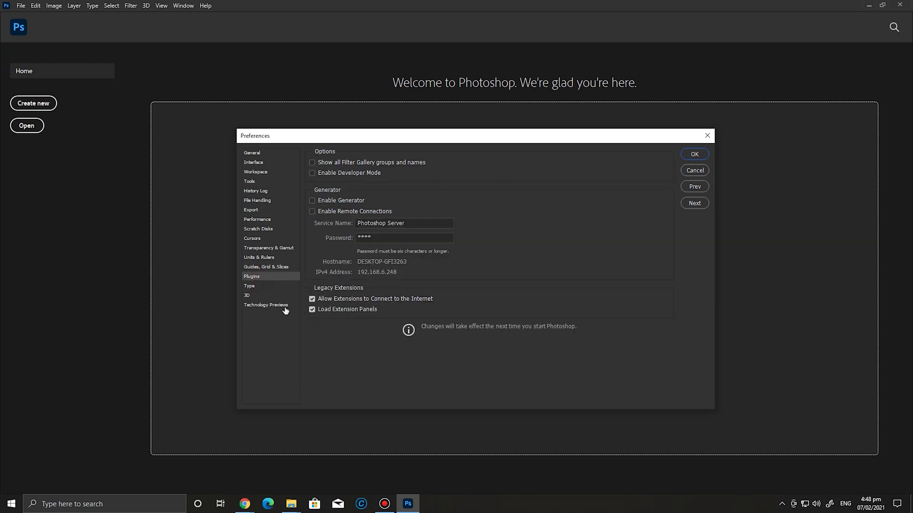
left_click(273, 286)
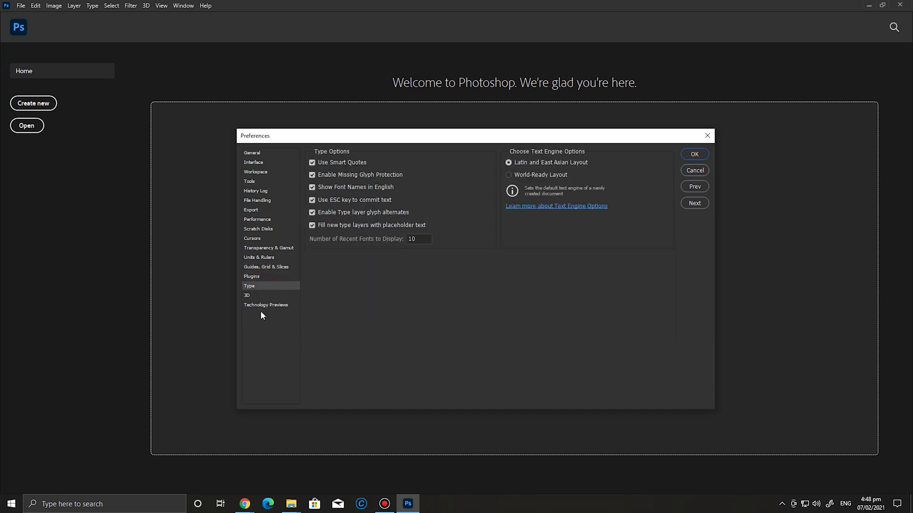
left_click(261, 295)
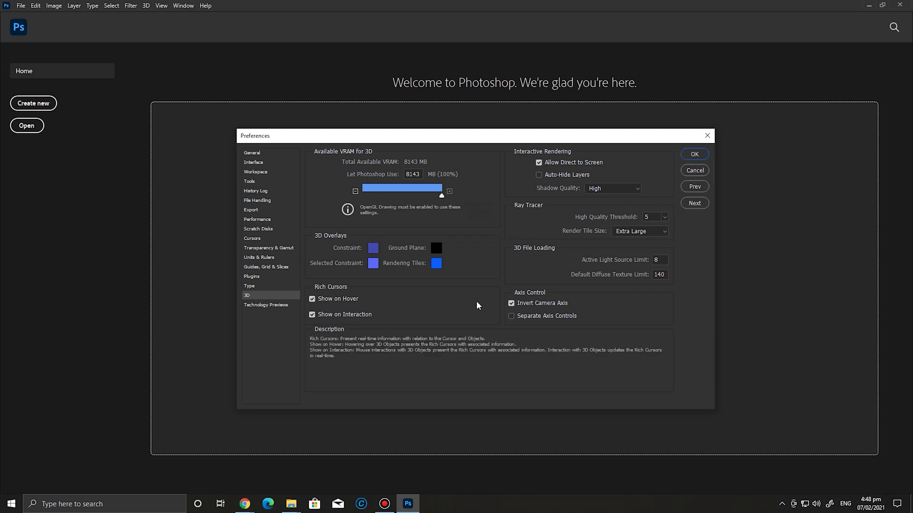
left_click(266, 304)
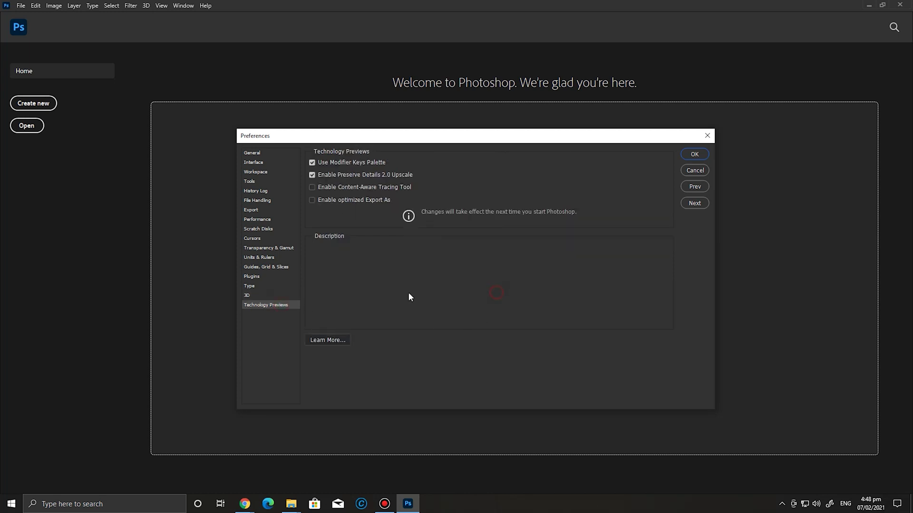
left_click(252, 153)
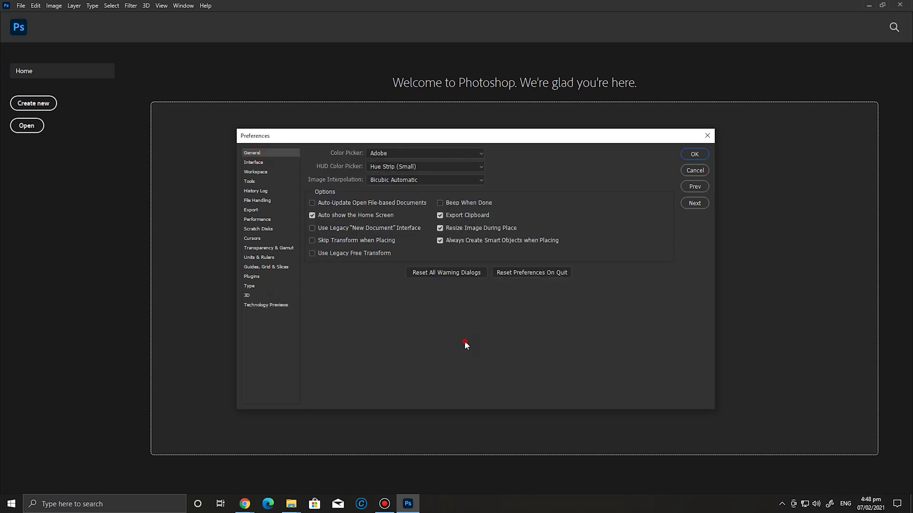
Confirm Preferences with OK and bring up the New Document dialog with its 16 x 12 cm default.
left_click(690, 156)
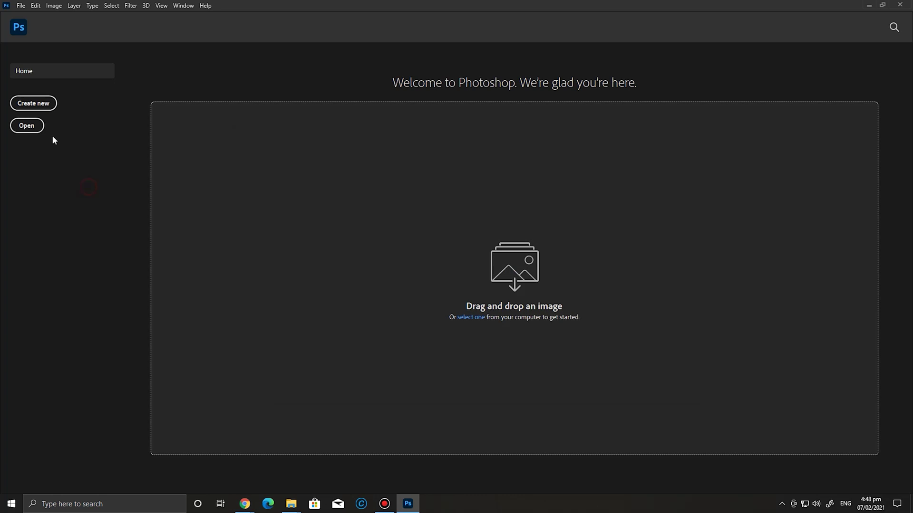
left_click(386, 85)
left_click(21, 6)
left_click(283, 200)
left_click(51, 105)
mouse_move(460, 85)
left_mouse_down()
mouse_move(401, 87)
mouse_move(456, 90)
left_mouse_up()
Browse the Photo presets, trying landscape and portrait sizes before settling on Portrait 2x3.
left_click(390, 266)
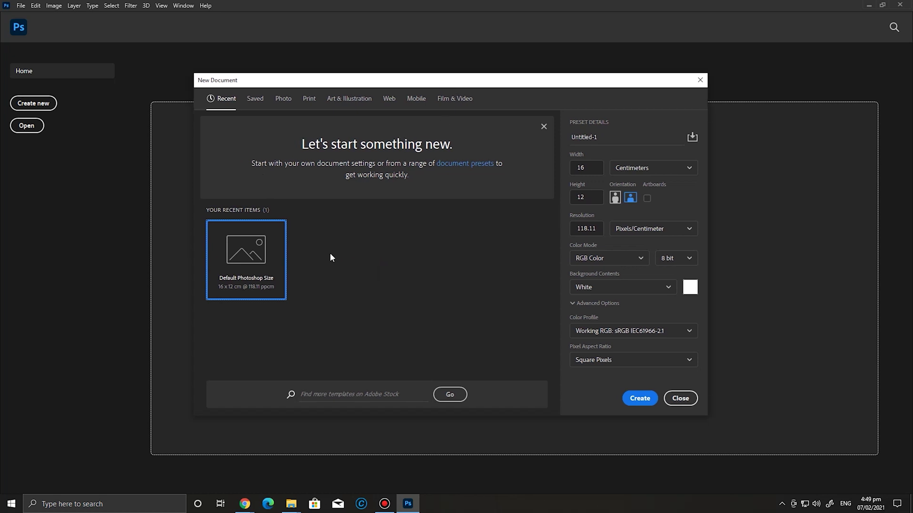
left_click(342, 292)
left_click(255, 99)
left_click(283, 99)
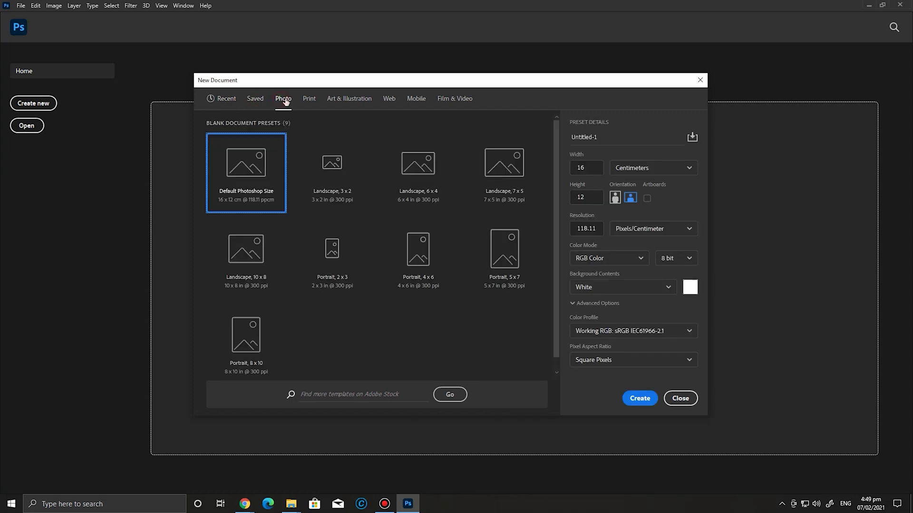
left_click(333, 171)
left_click(419, 172)
left_click(479, 174)
left_click(501, 248)
left_click(418, 252)
left_click(344, 262)
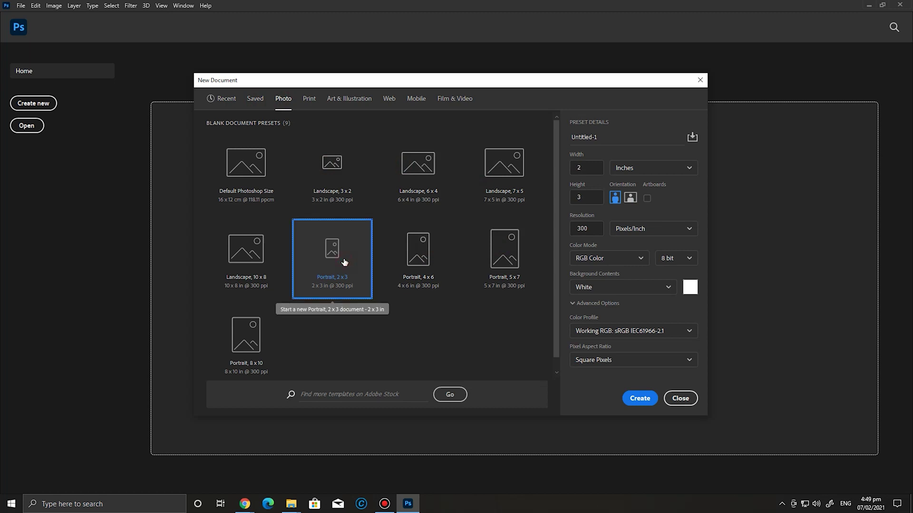
Create an A4 Print-preset document, 8.27 x 11.69 inches at 300 ppi.
left_click(308, 102)
left_click(492, 178)
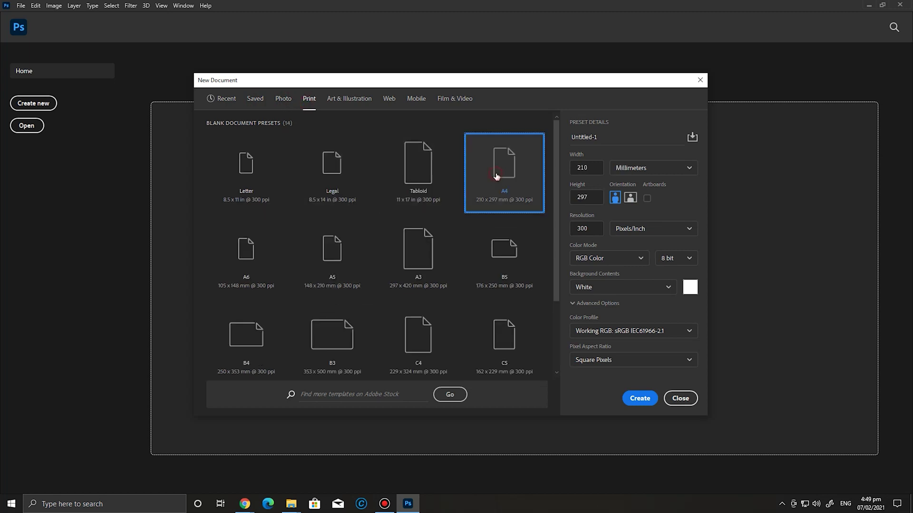
left_click(673, 171)
left_click(657, 201)
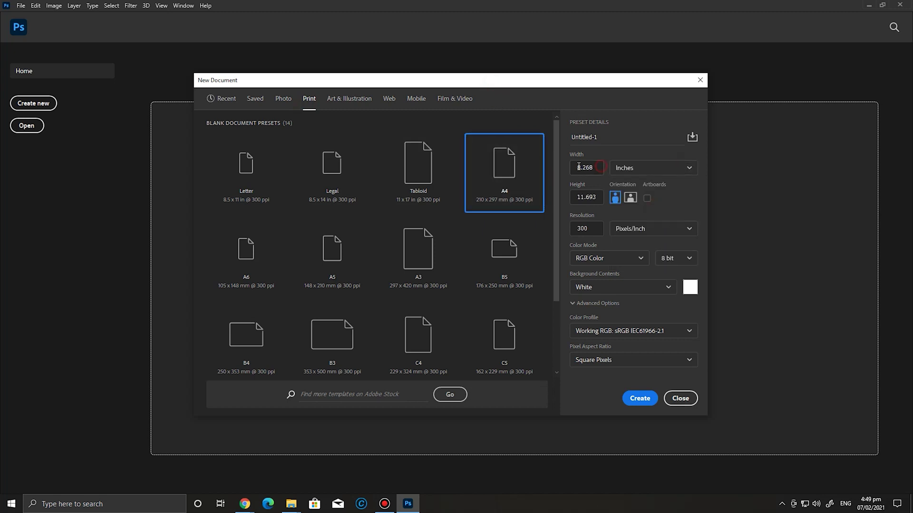
left_click(574, 195)
left_click(613, 202)
left_click(639, 398)
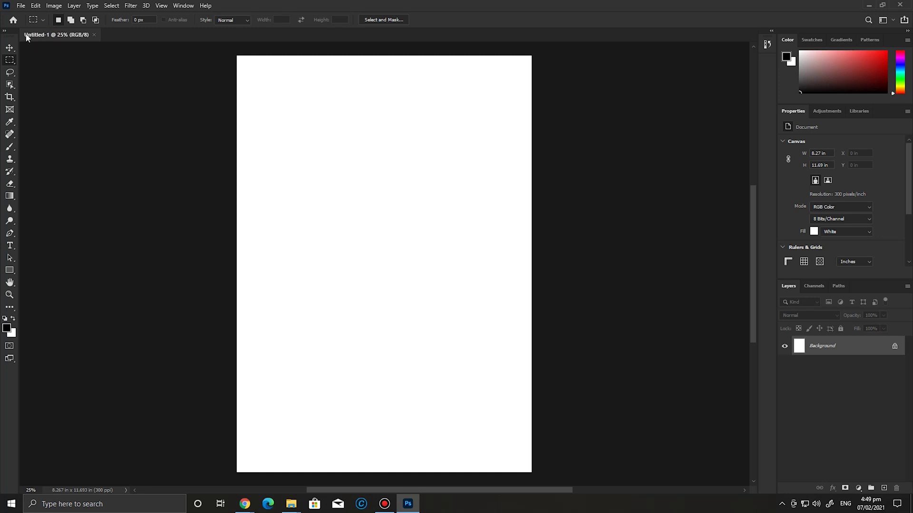
Visit the Home screen, return to Untitled-1, dismiss the File menu, and go Home again.
left_click(13, 20)
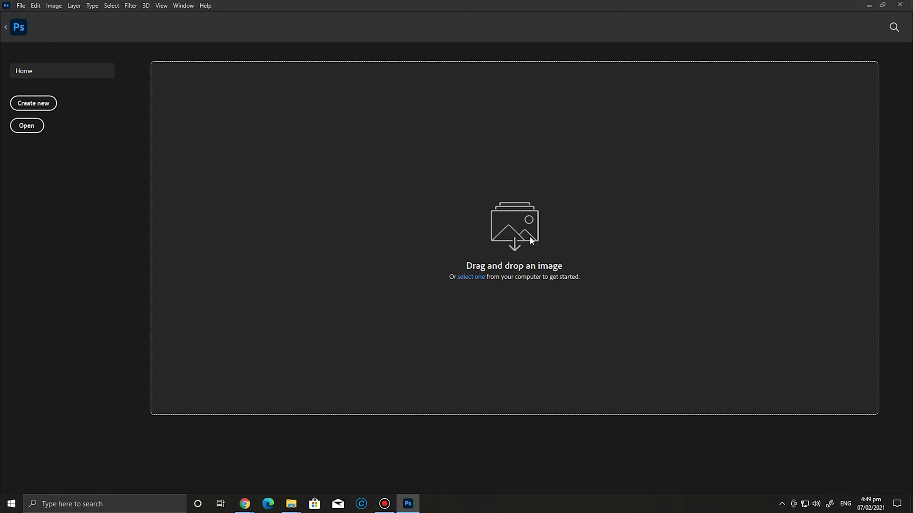
left_click(6, 27)
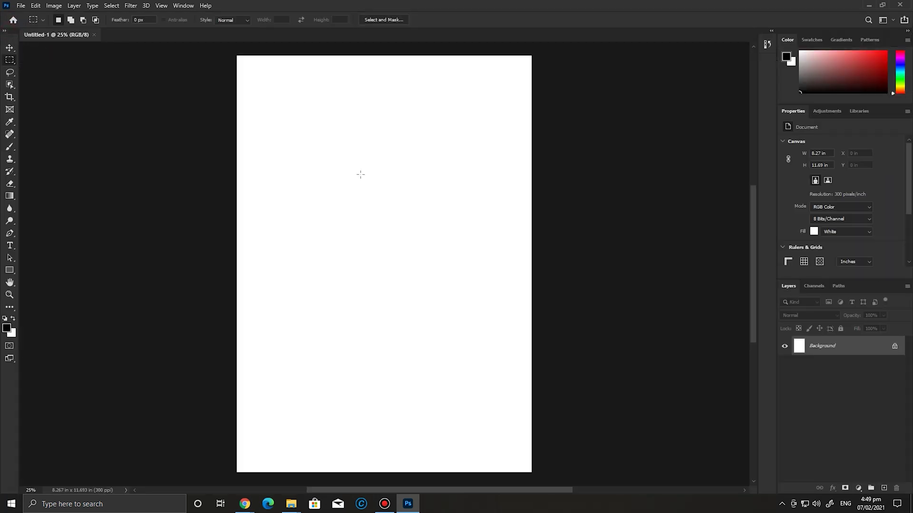
left_click(22, 5)
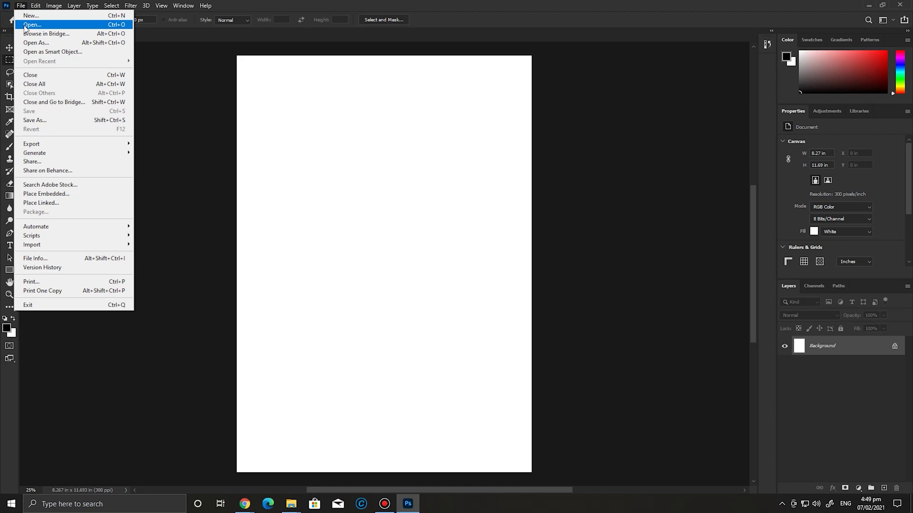
left_click(355, 177)
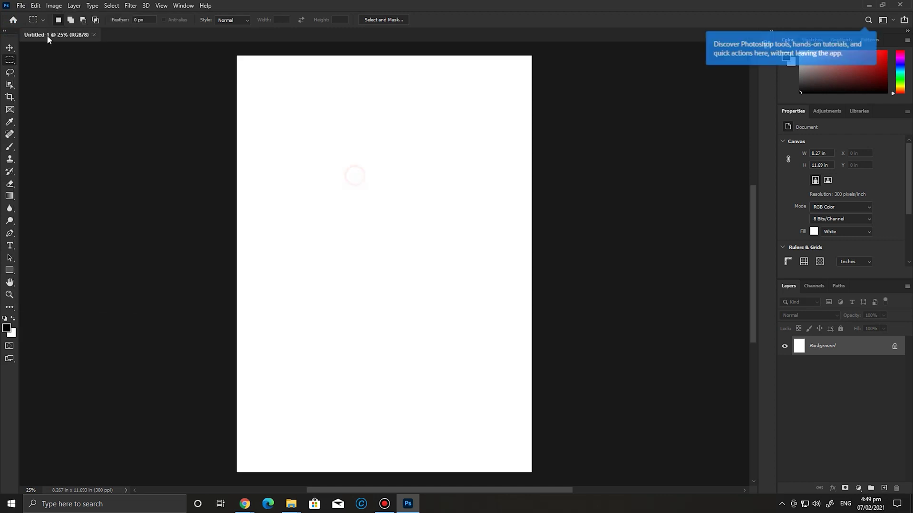
left_click(13, 22)
Open MOD BD211721 order 2.psd from Desktop > DESKTOP FILES and check both document tabs.
left_click(28, 126)
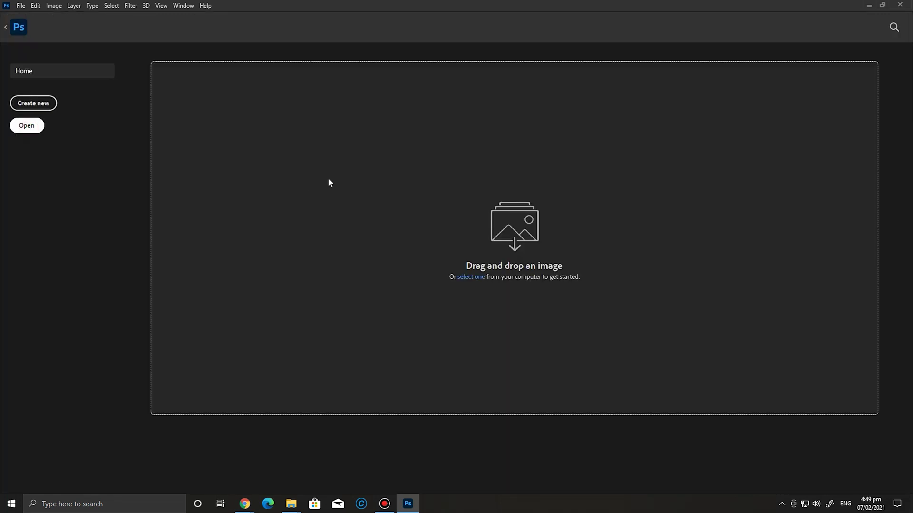
left_click(39, 73)
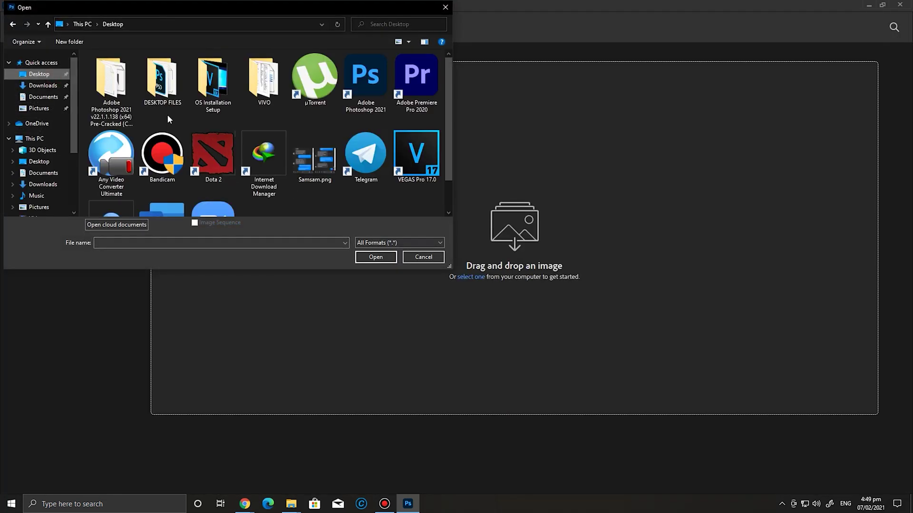
left_click(169, 89)
scroll(181, 128, "down", 10)
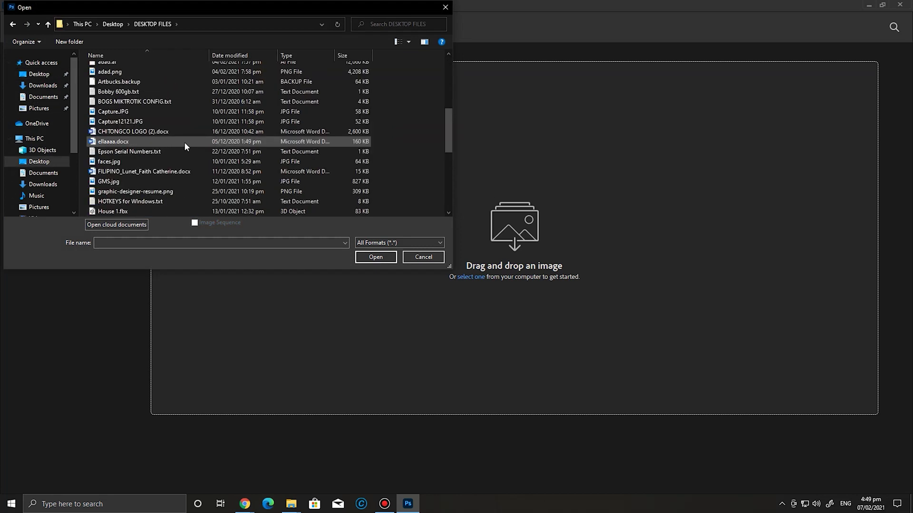
left_click(178, 134)
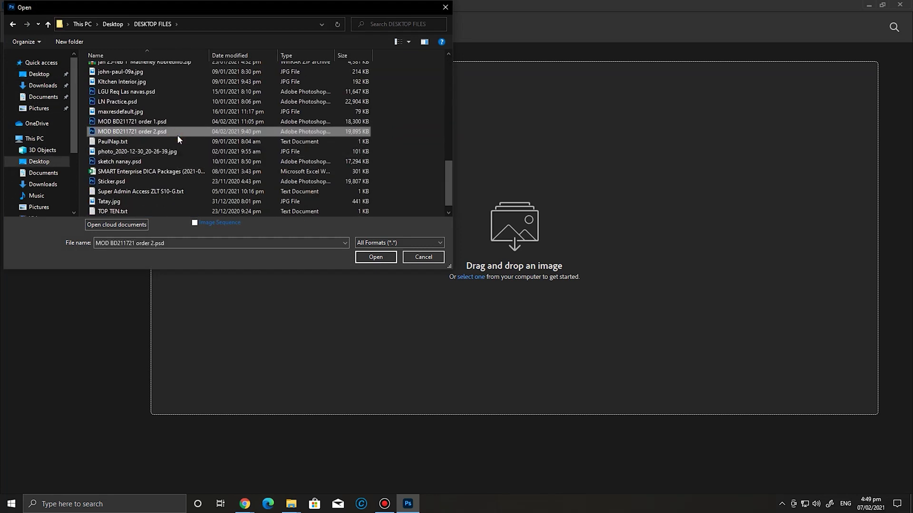
left_click(372, 257)
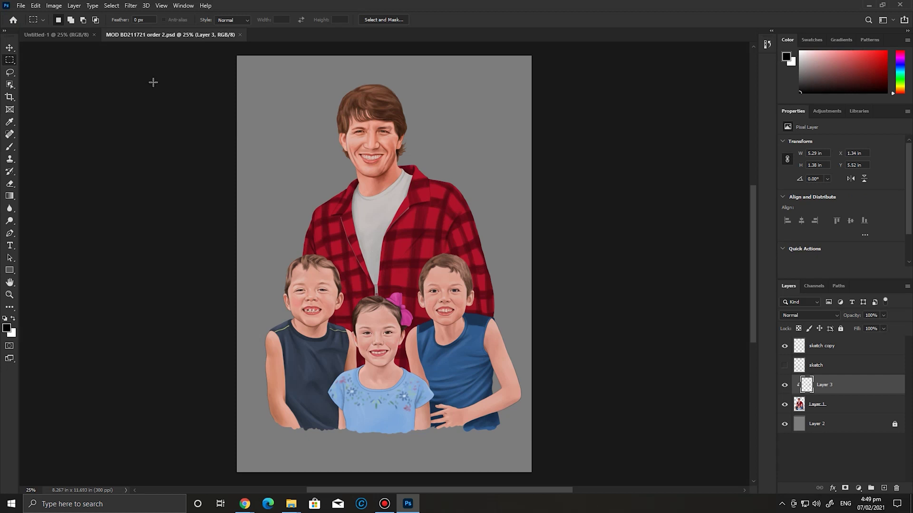
left_click(36, 38)
left_click(146, 36)
Open 2D Animation Background Portfolio.psd through the Home screen's Open dialog.
left_click(13, 21)
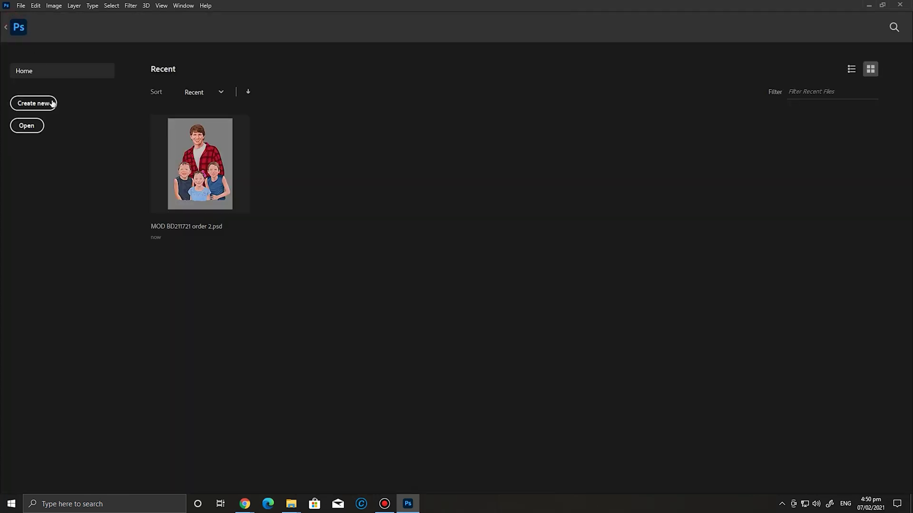
left_click(30, 125)
scroll(170, 179, "down", 5)
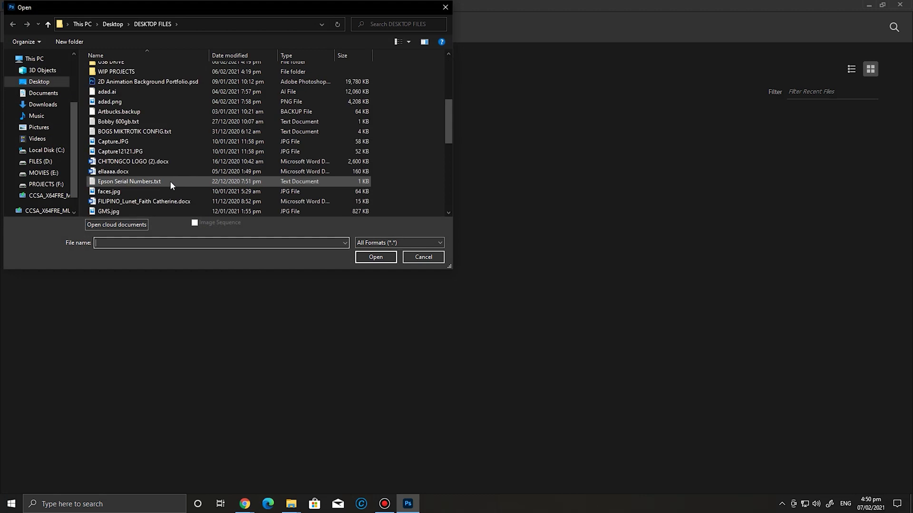
left_click(169, 83)
left_click(376, 257)
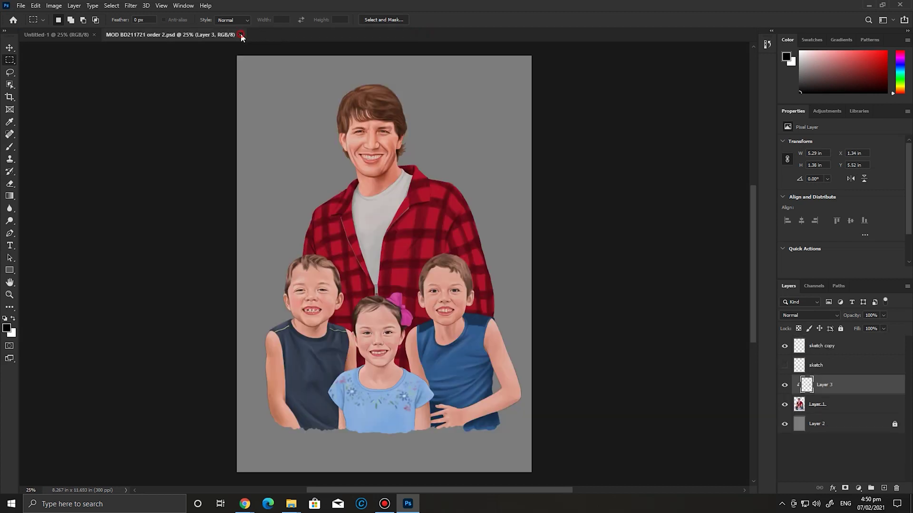
Close all documents, reopen the portrait and 2D Animation files from Recent, then close both.
left_click(241, 35)
left_click(94, 35)
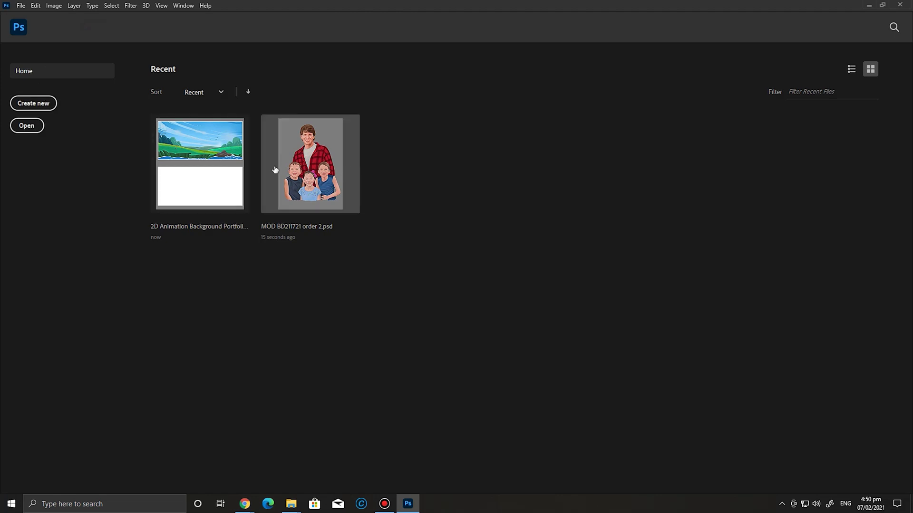
left_click(309, 165)
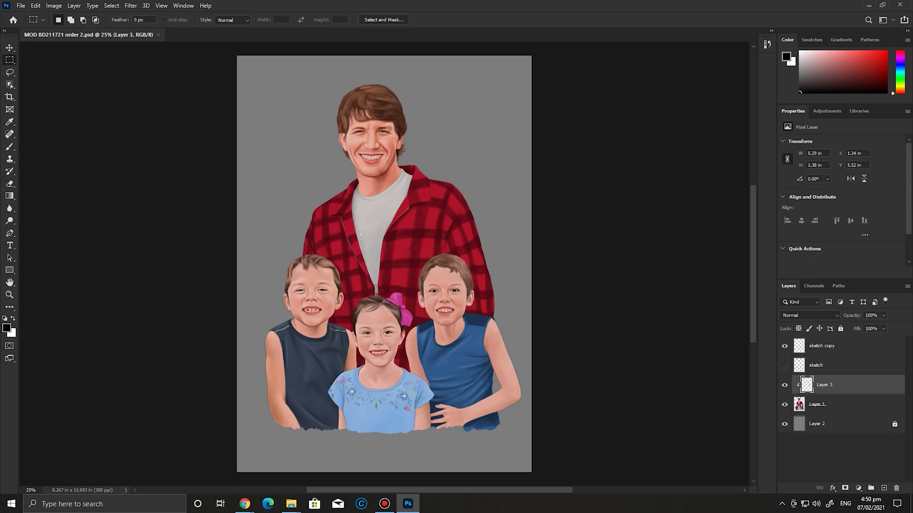
left_click(14, 22)
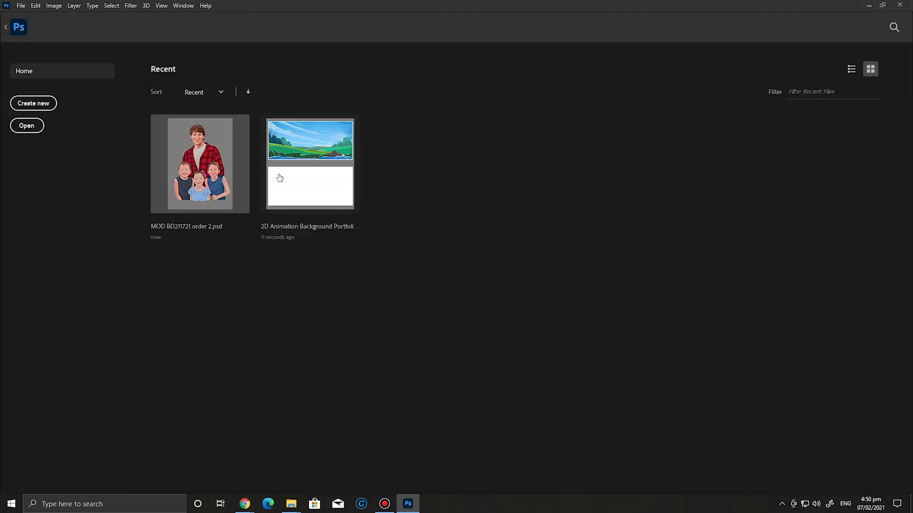
left_click(280, 178)
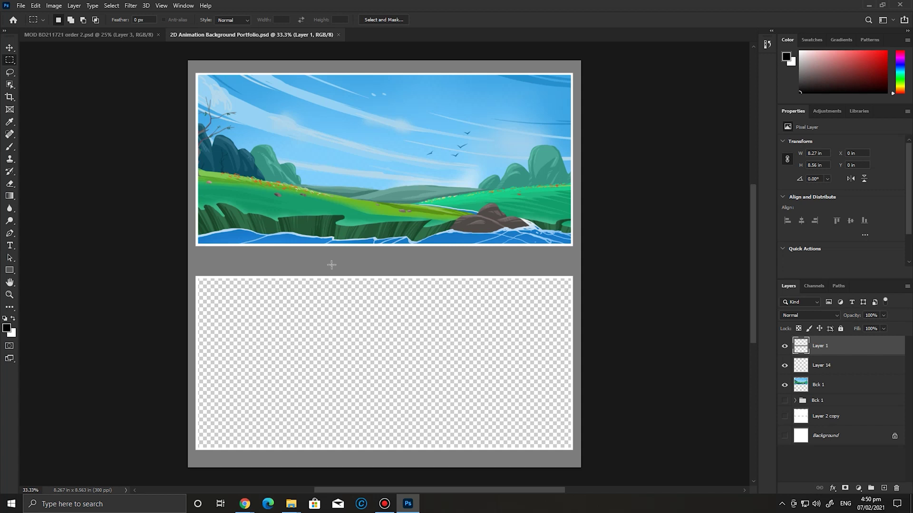
left_click(341, 34)
left_click(158, 34)
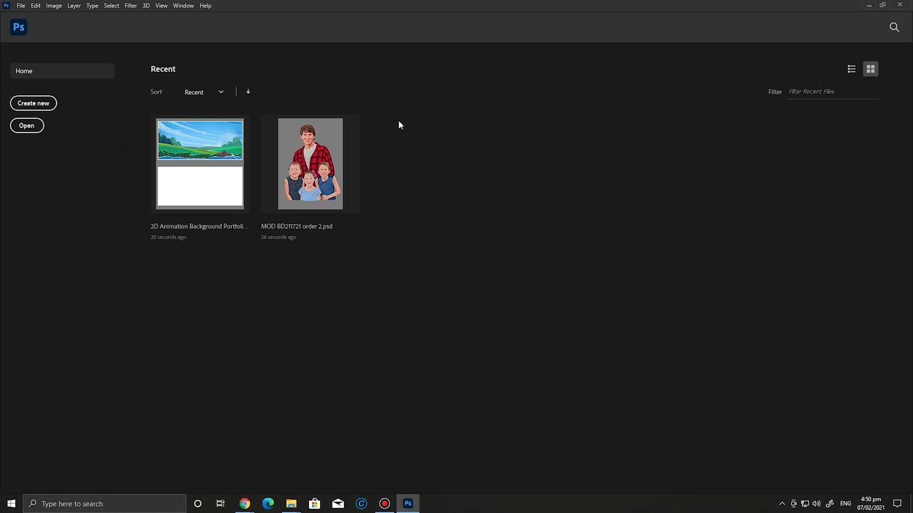
Reopen MOD BD211721 order 2.psd from Recent and zoom to 56.6%, panning across the faces.
left_click(333, 157)
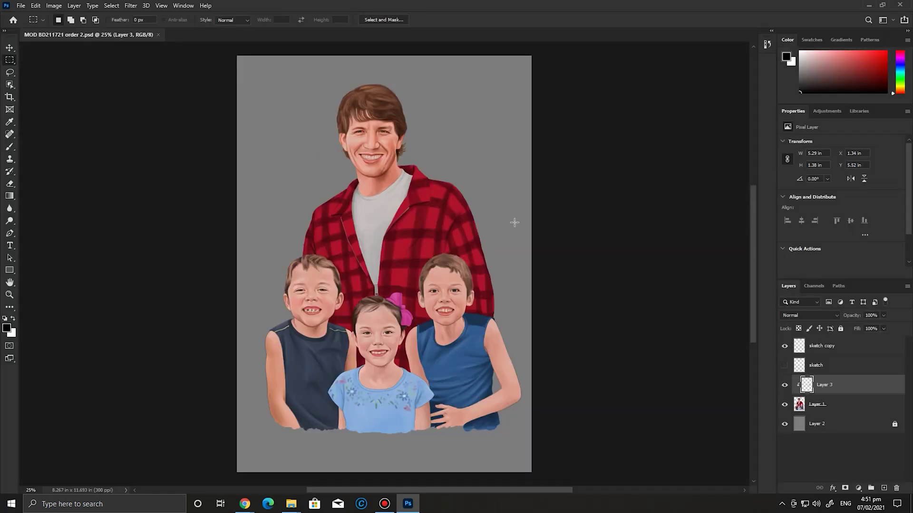
left_click(9, 296)
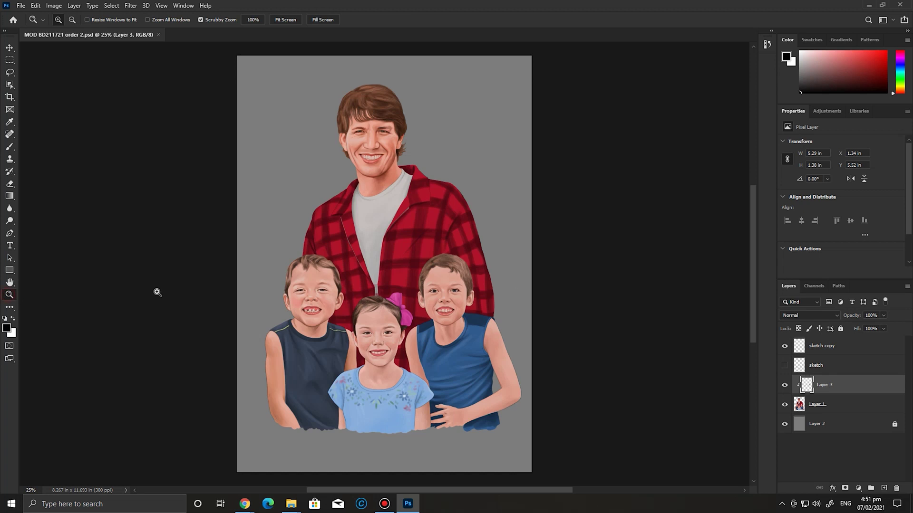
left_click_drag(440, 275, 760, 230)
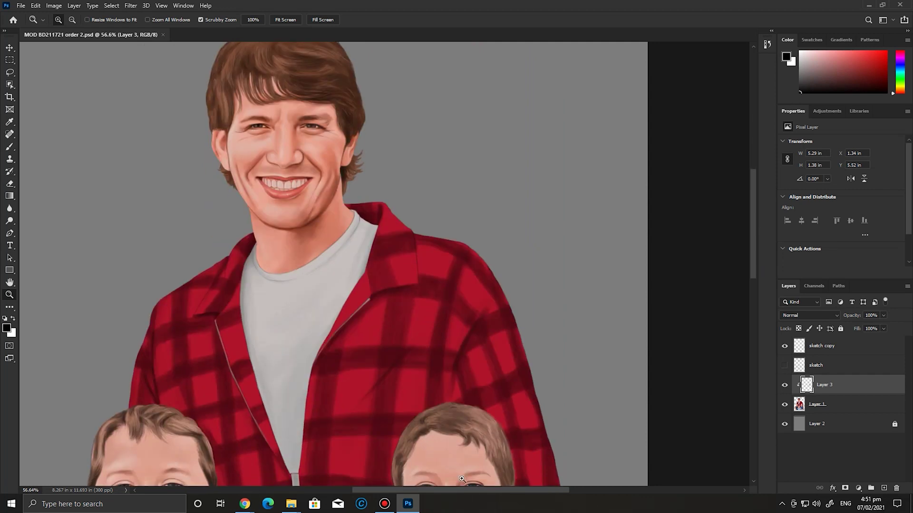
left_click_drag(482, 494, 461, 492)
left_click_drag(753, 248, 753, 335)
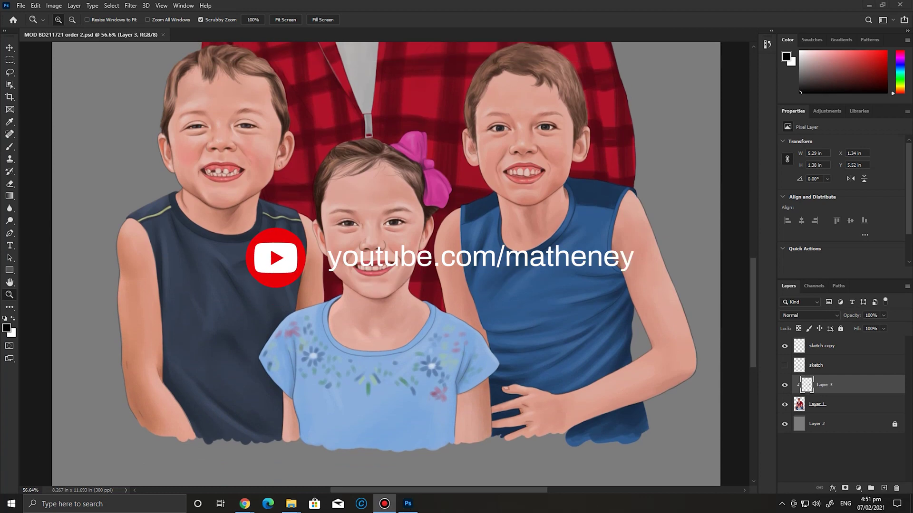